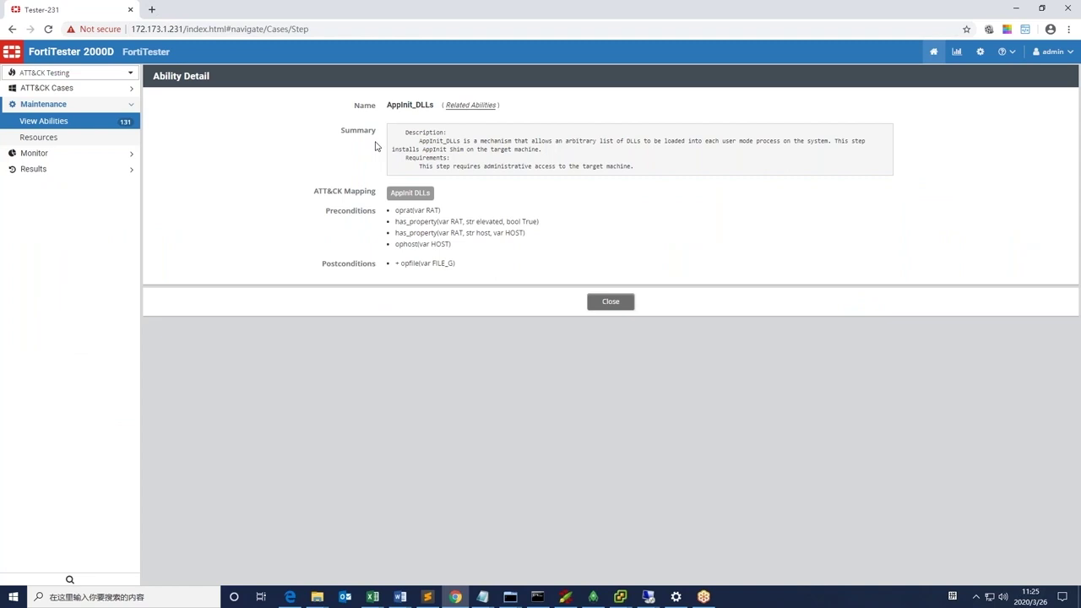
Step: List abilities across all platforms and page through to the last page of results
left_click(245, 137)
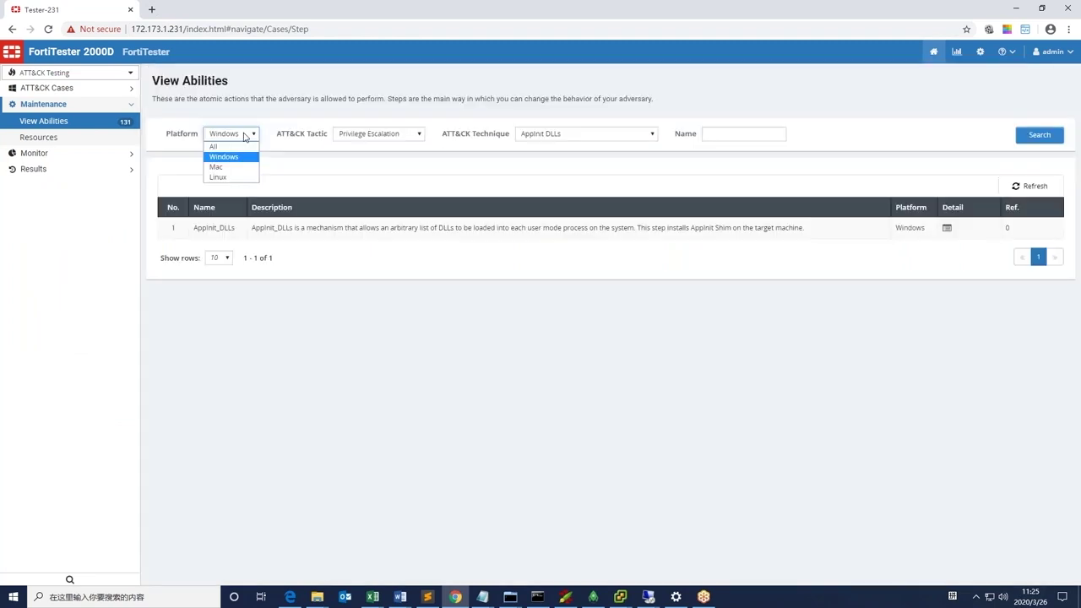
left_click(213, 146)
left_click(1035, 140)
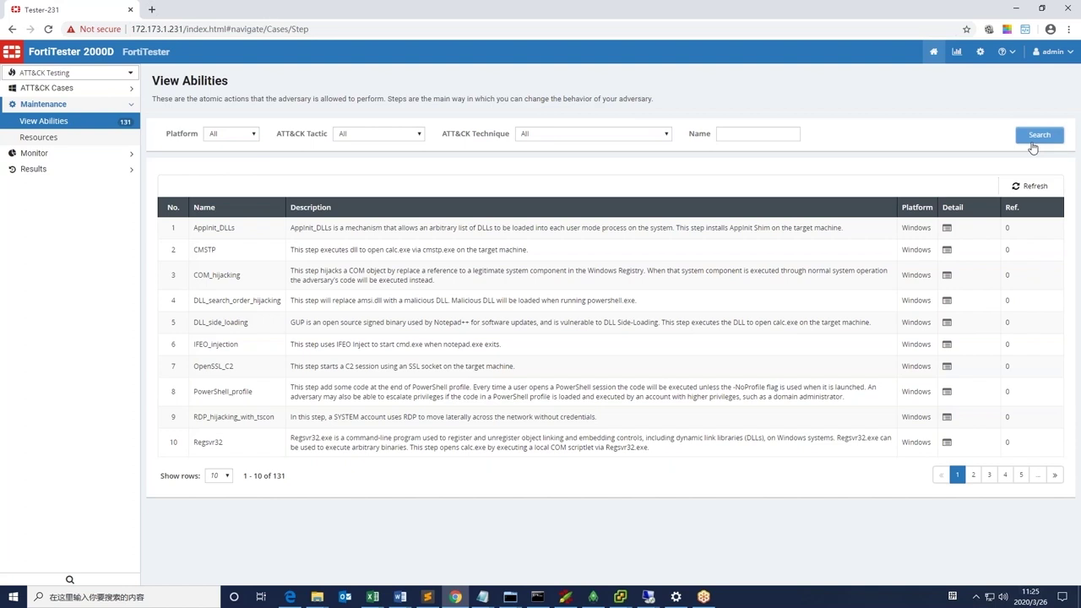
left_click(225, 480)
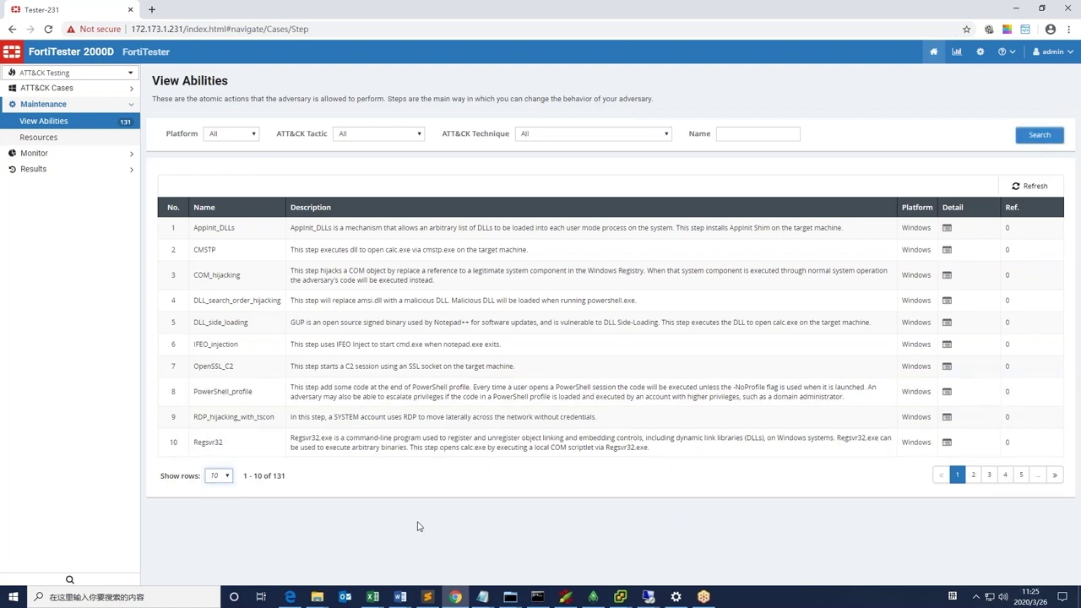
left_click(1055, 476)
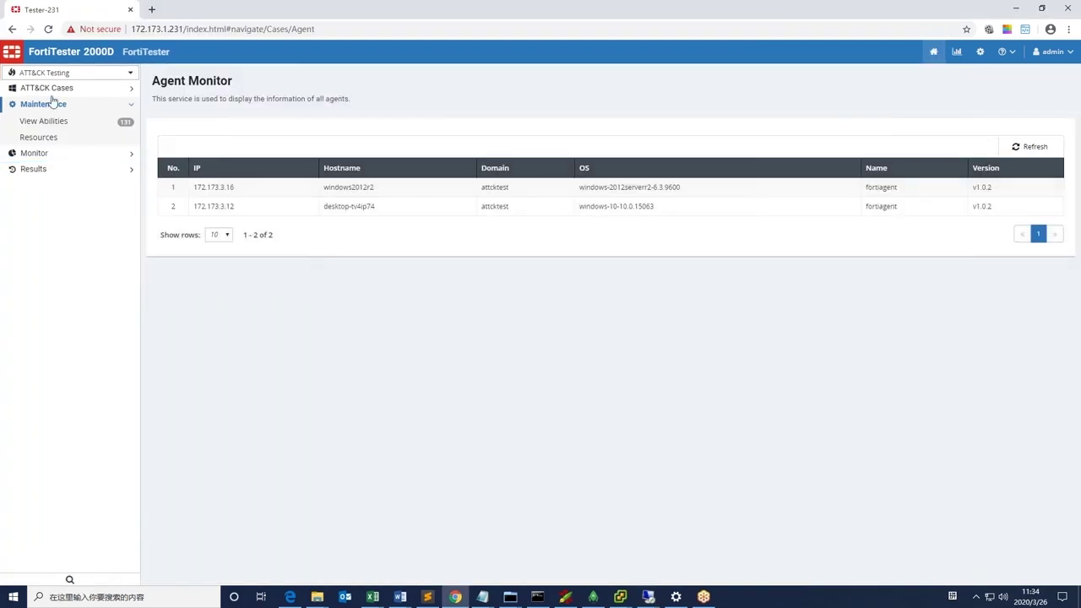
Step: Review the attcktest domain's hosts under ATT&CK Cases, then view the five ability groups
left_click(53, 90)
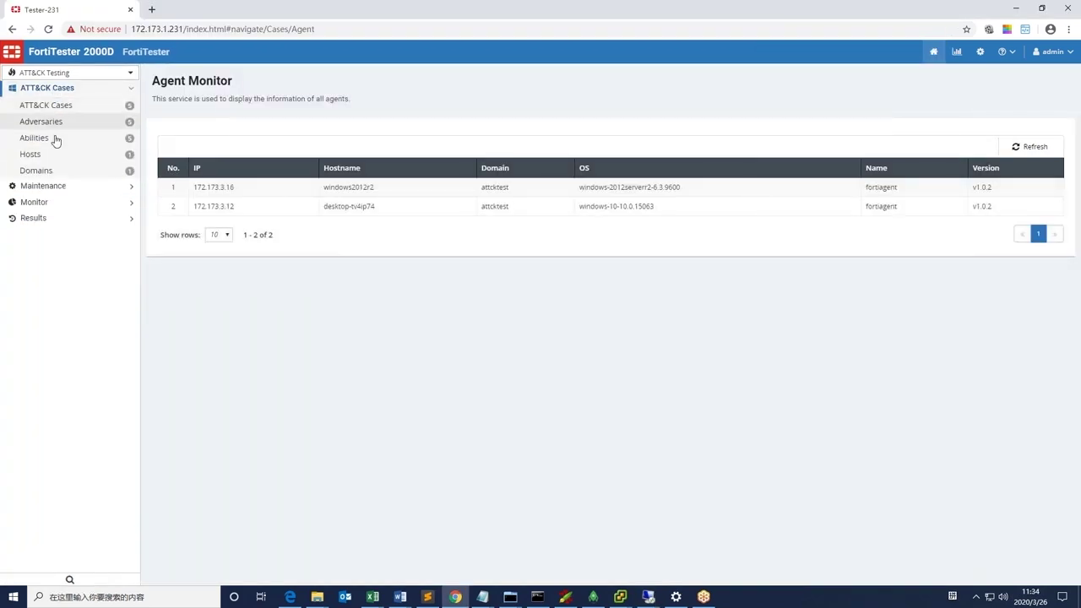
left_click(45, 171)
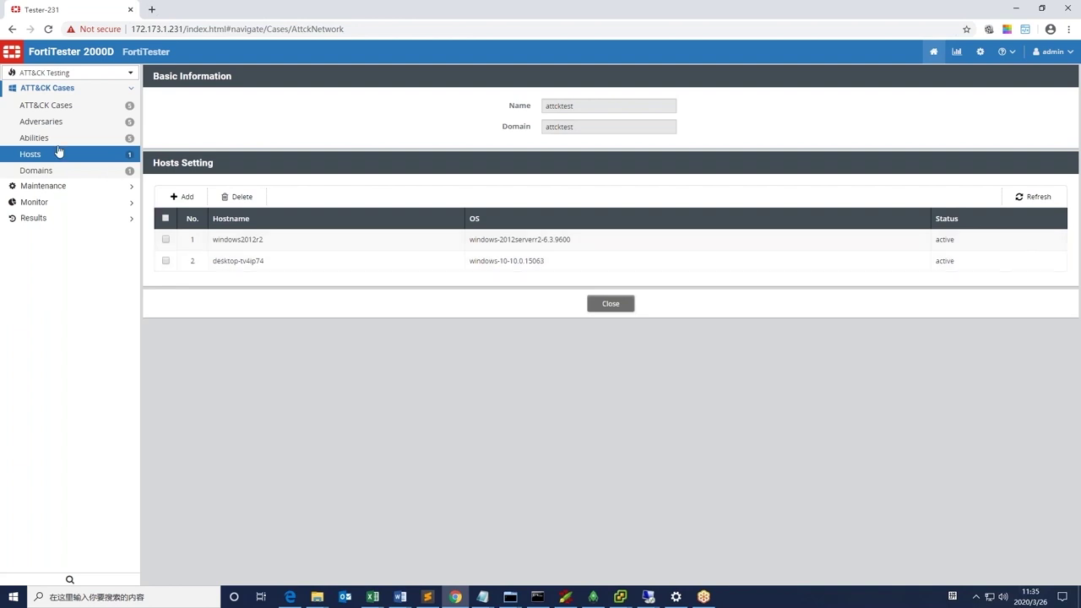
left_click(39, 139)
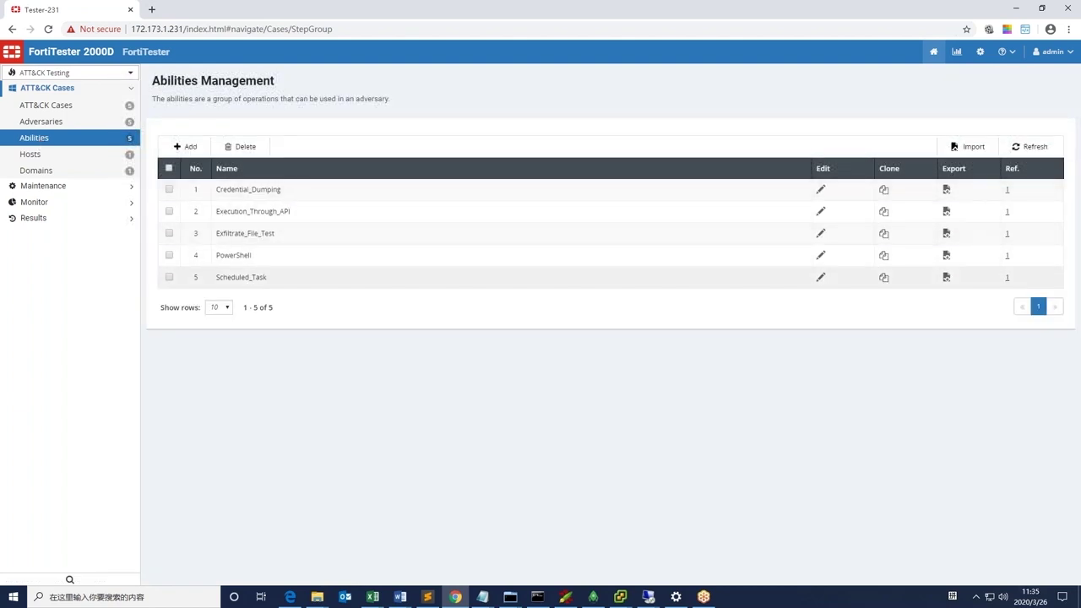
Step: Review the adversaries list, then go to the five ATT&CK test cases
left_click(53, 123)
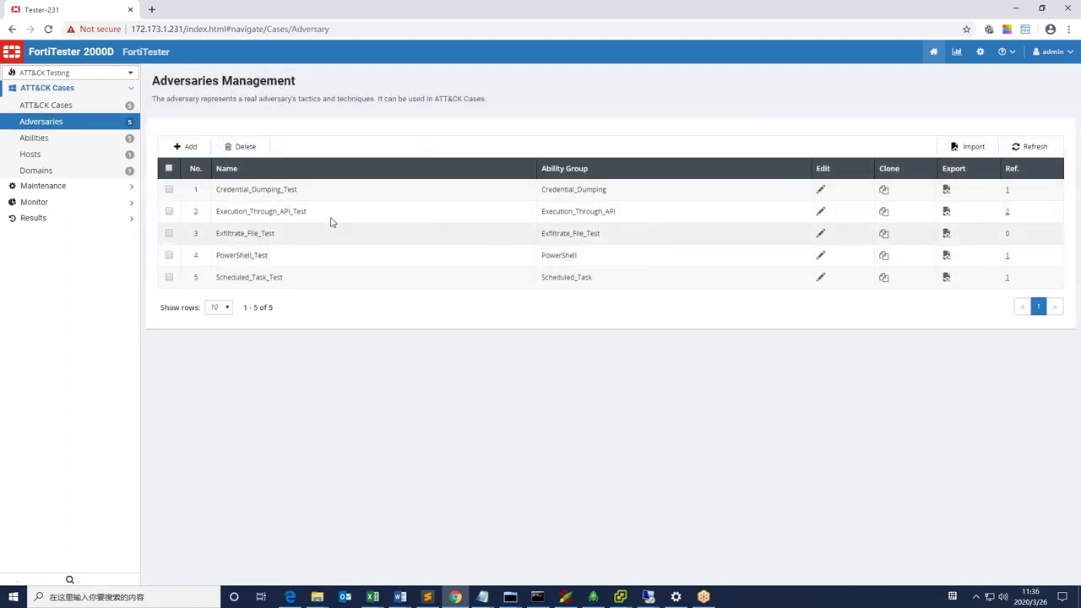
left_click(46, 105)
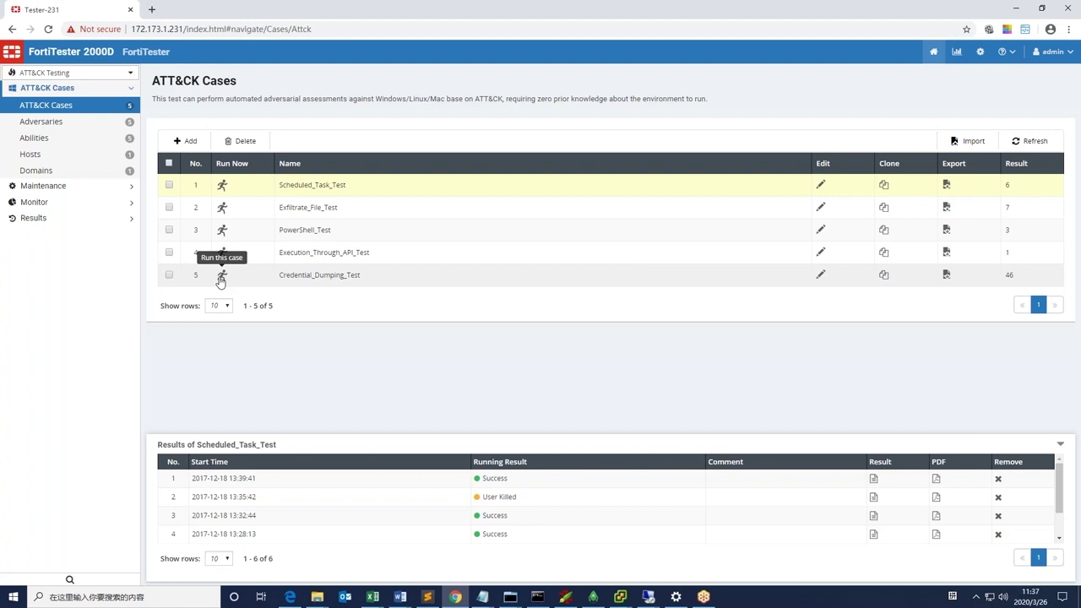
Step: Run Credential_Dumping_Test now and let both steps complete
left_click(221, 275)
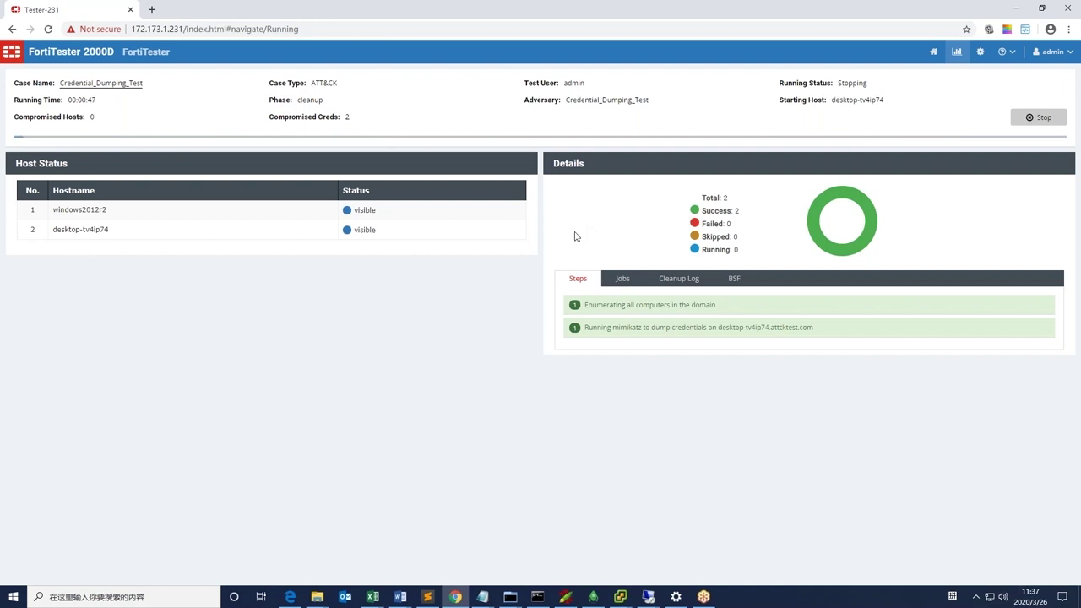
Step: Inspect the computer-enumeration step output, then expand the mimikatz step's logonPasswords output
left_click(639, 311)
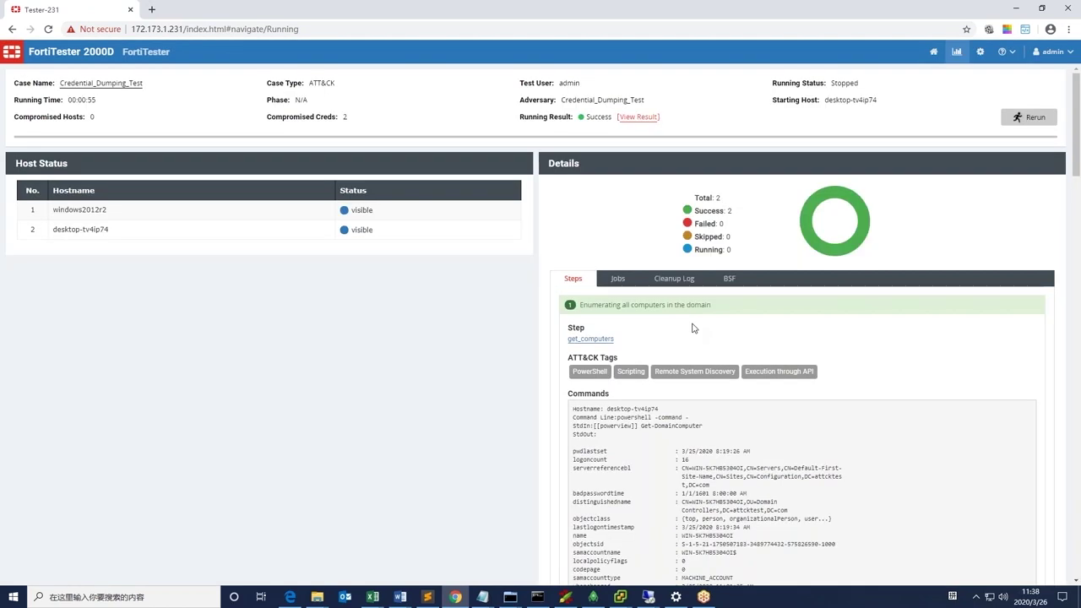
scroll(693, 328, "down", 2)
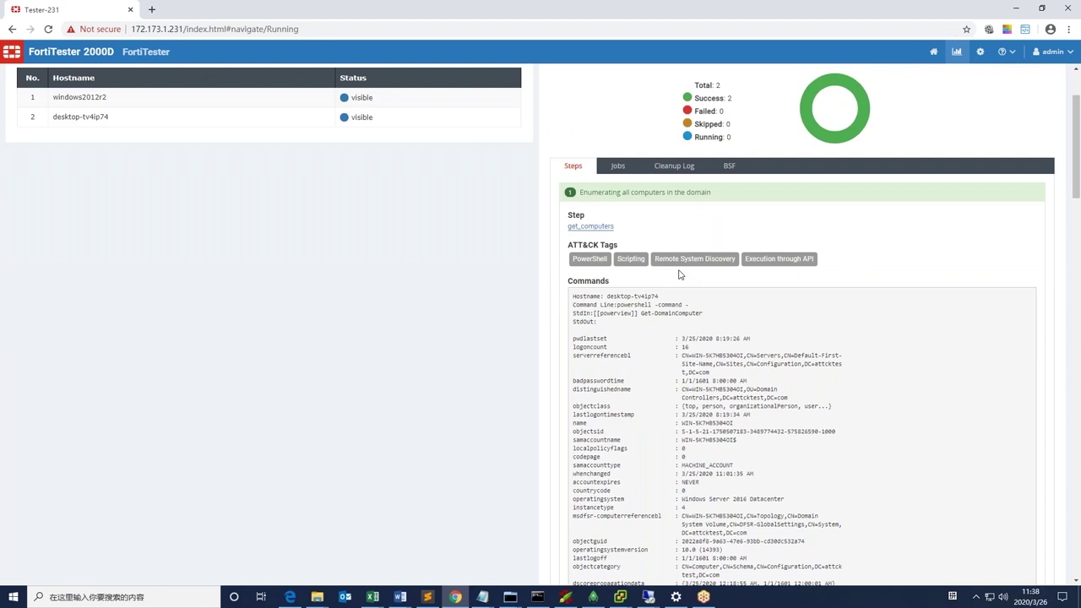
scroll(680, 274, "down", 3)
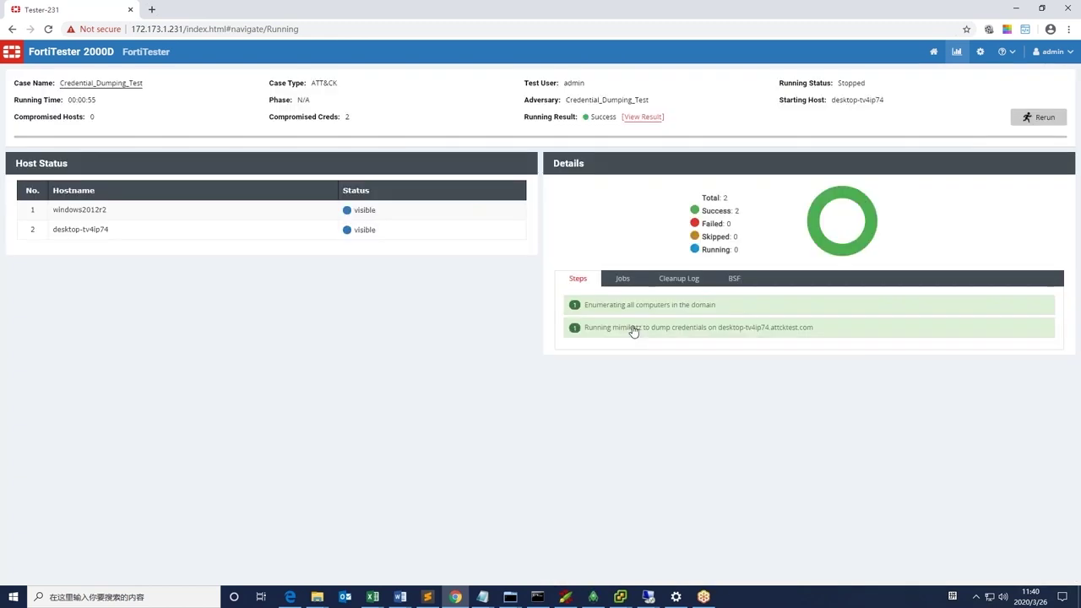
left_click(633, 328)
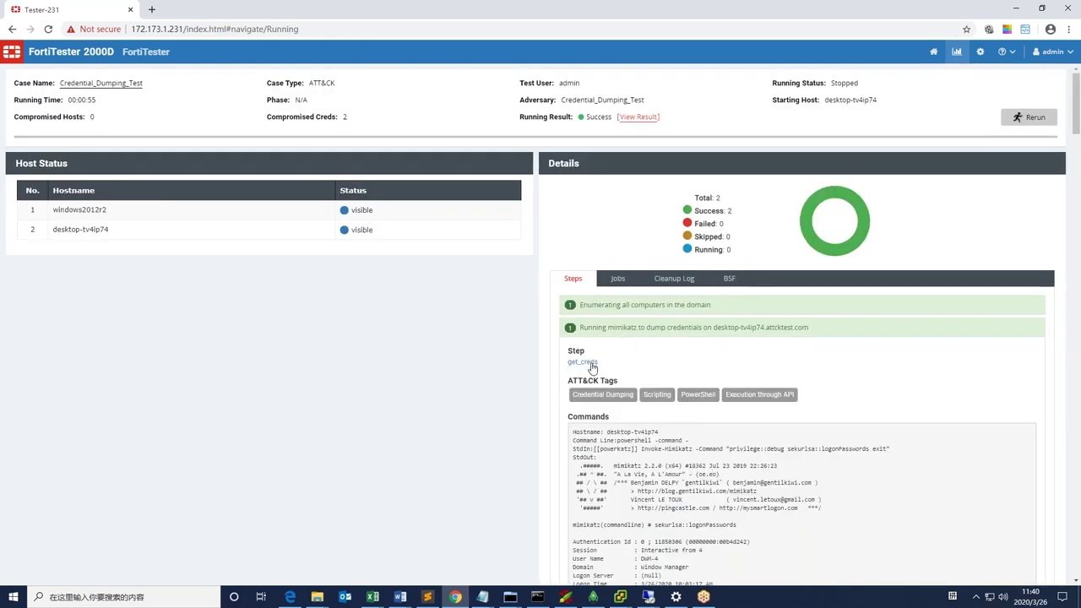
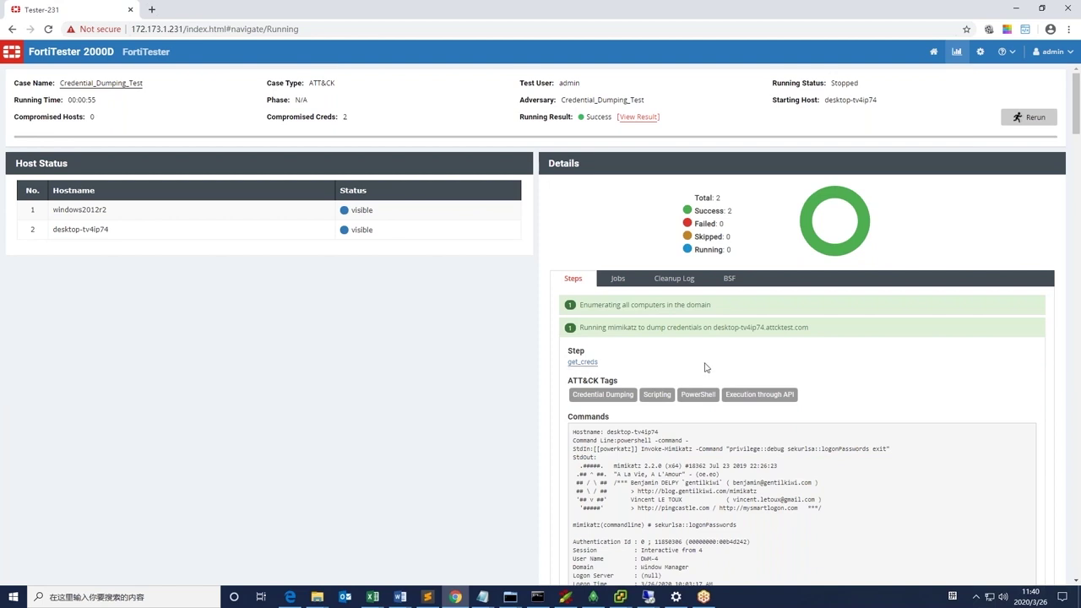
Step: Scroll the Details panel down to the mimikatz Commands output showing NTLM/SHA1 hashes and wdigest/kerberos passwords
scroll(706, 367, "down", 1)
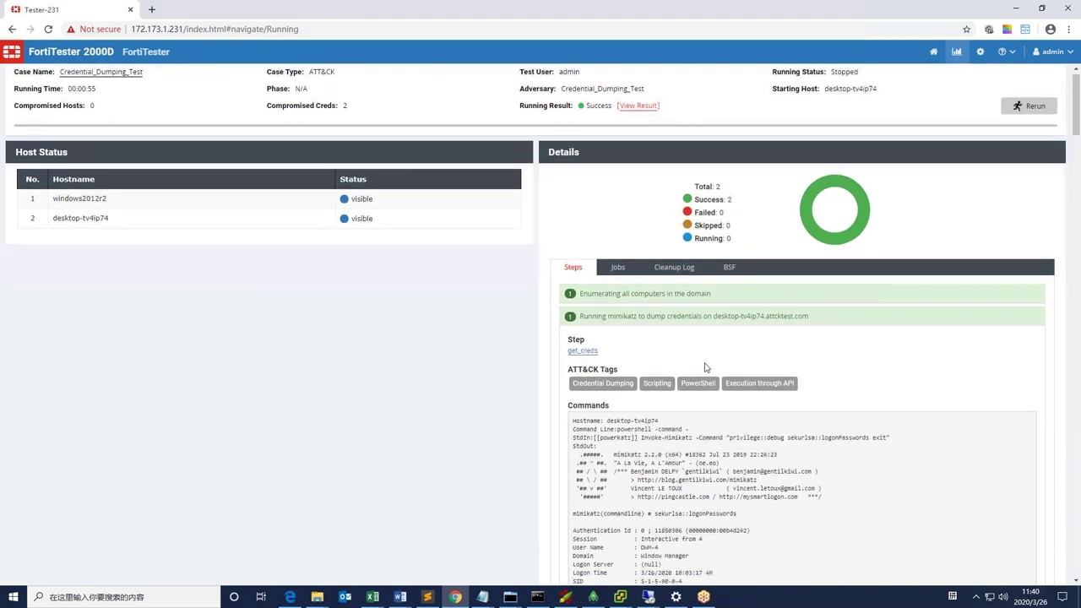
scroll(707, 367, "down", 1)
scroll(706, 367, "down", 1)
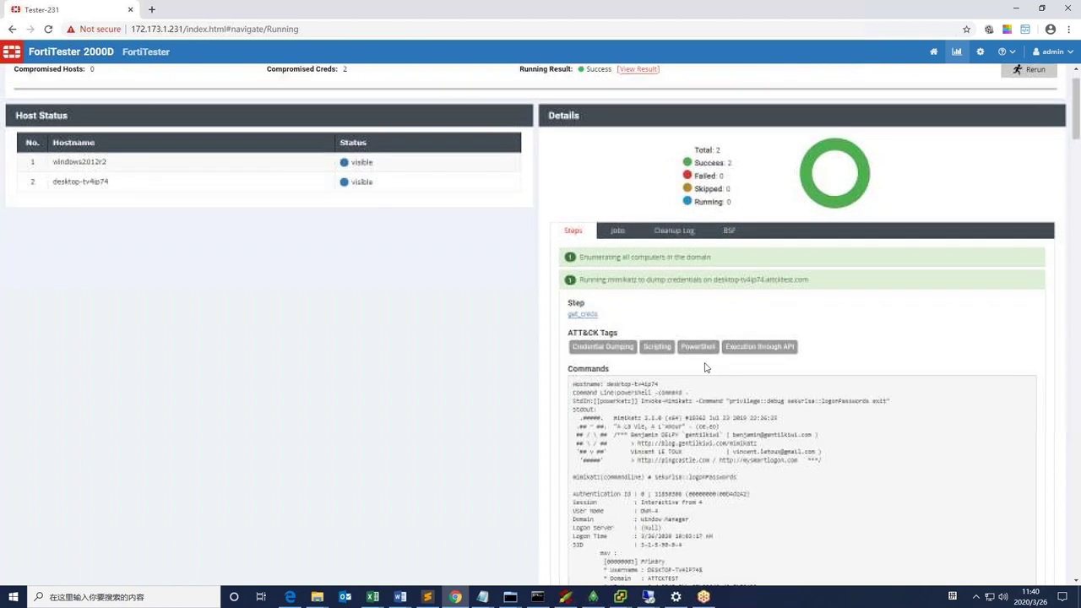
scroll(706, 367, "down", 1)
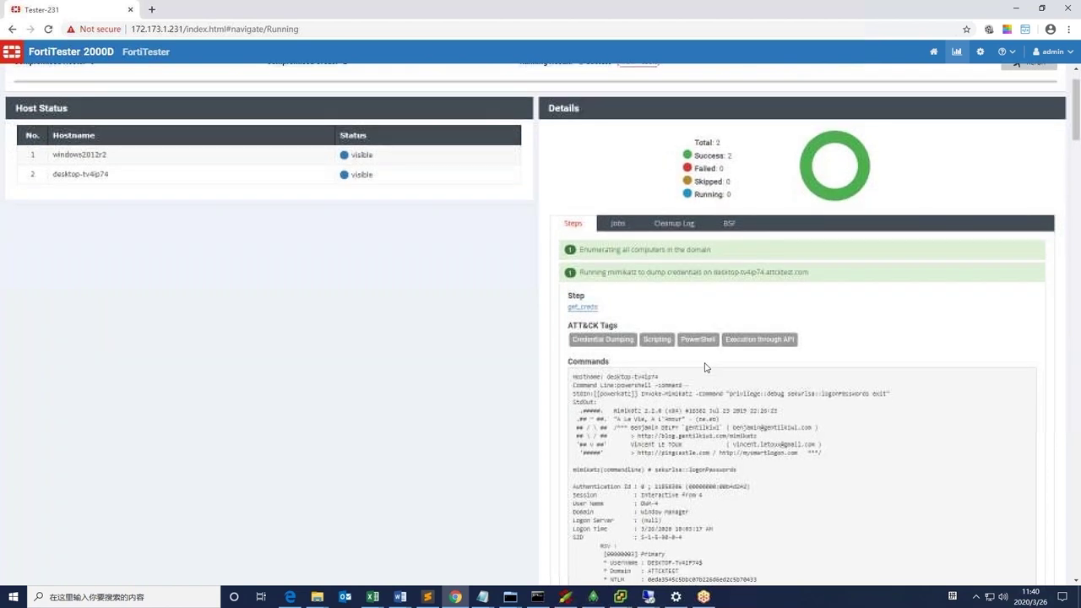
scroll(706, 368, "down", 2)
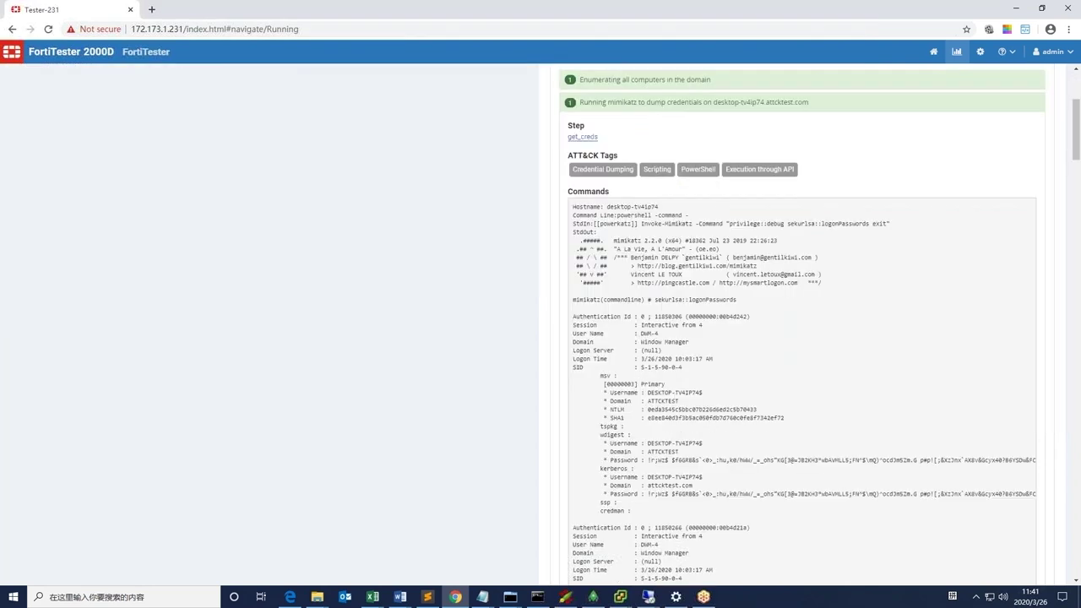
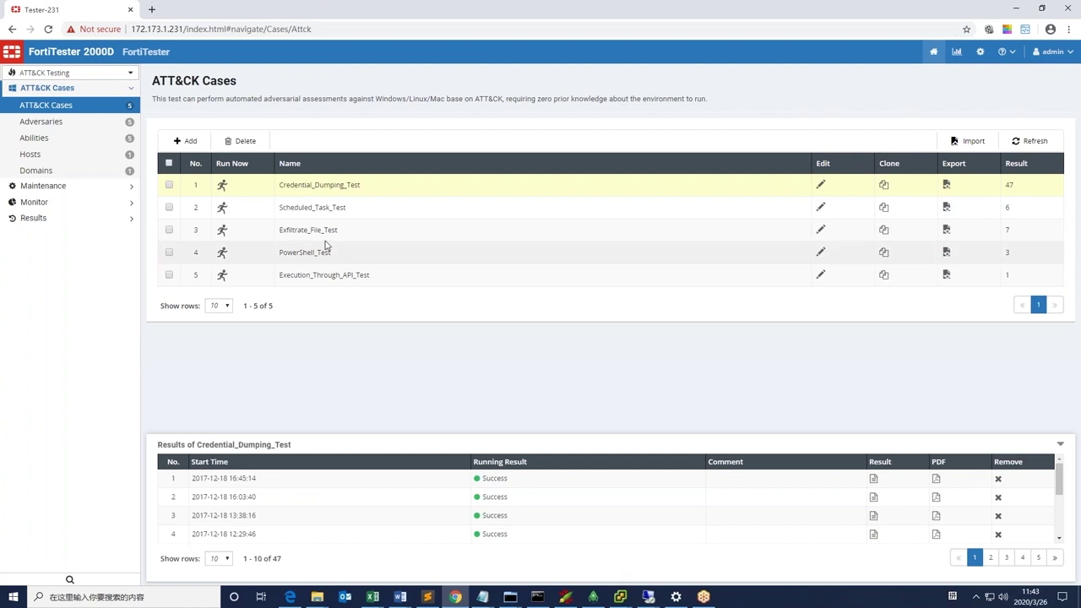
Step: Show Scheduled_Task_Test's past run results, then open its settings form for review
left_click(294, 206)
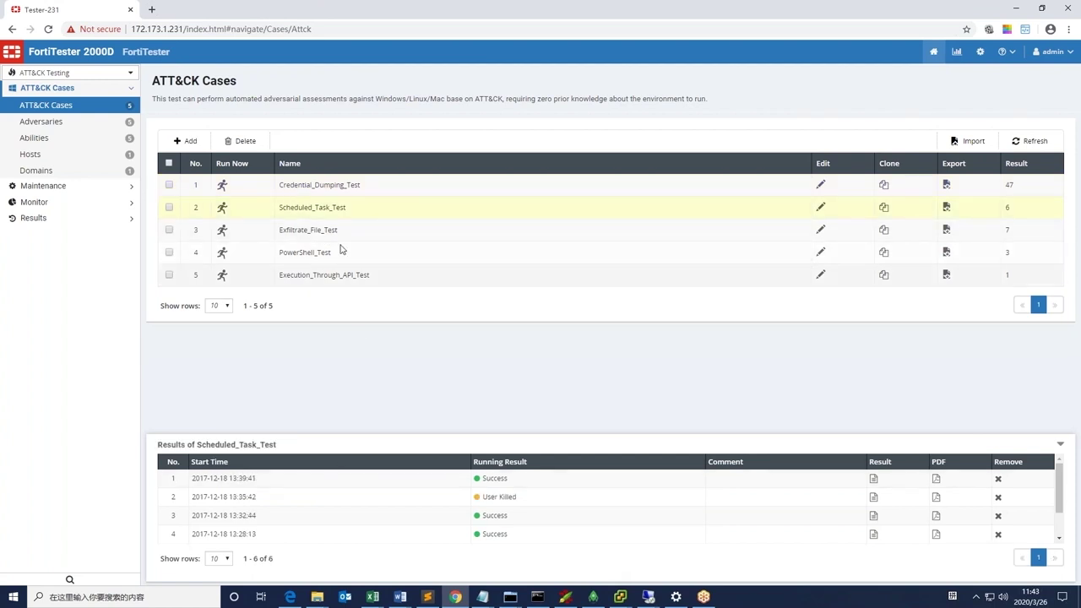
left_click(820, 207)
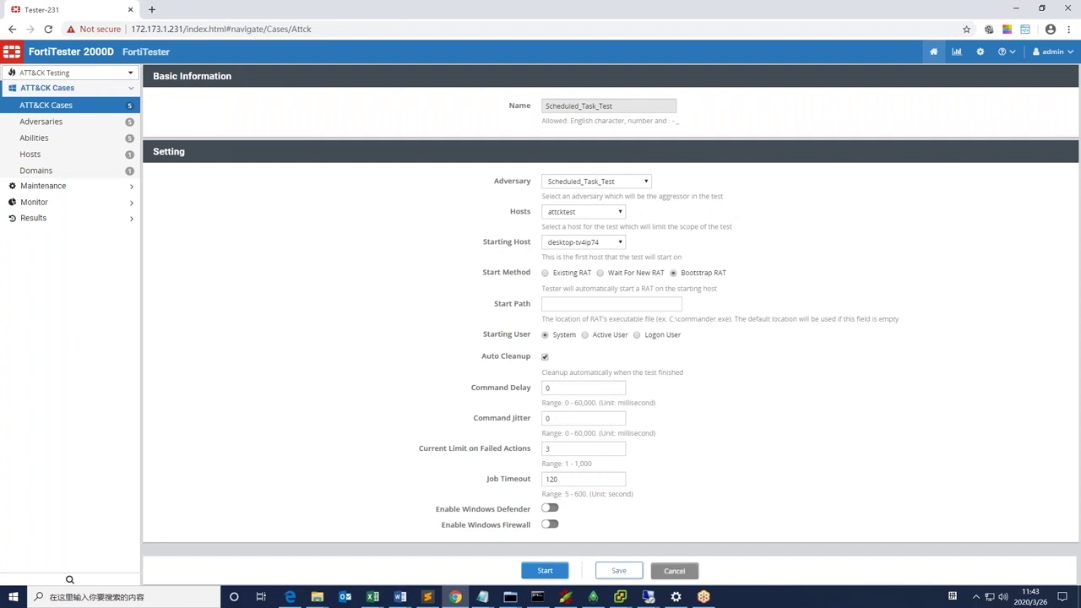
Step: Cancel the Scheduled_Task_Test edit form without saving, returning to the ATT&CK Cases list
left_click(674, 572)
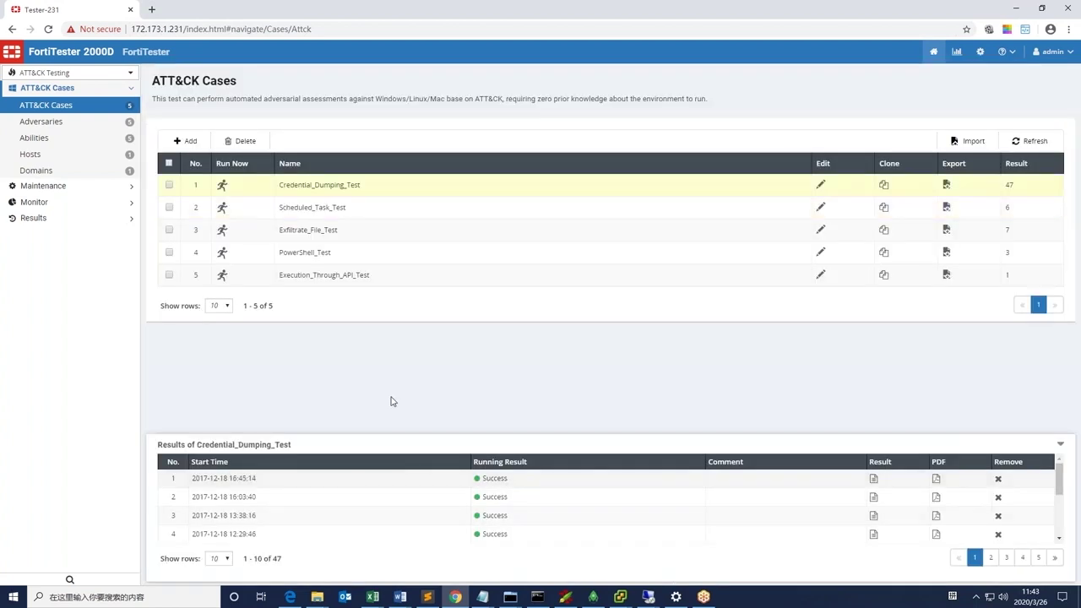
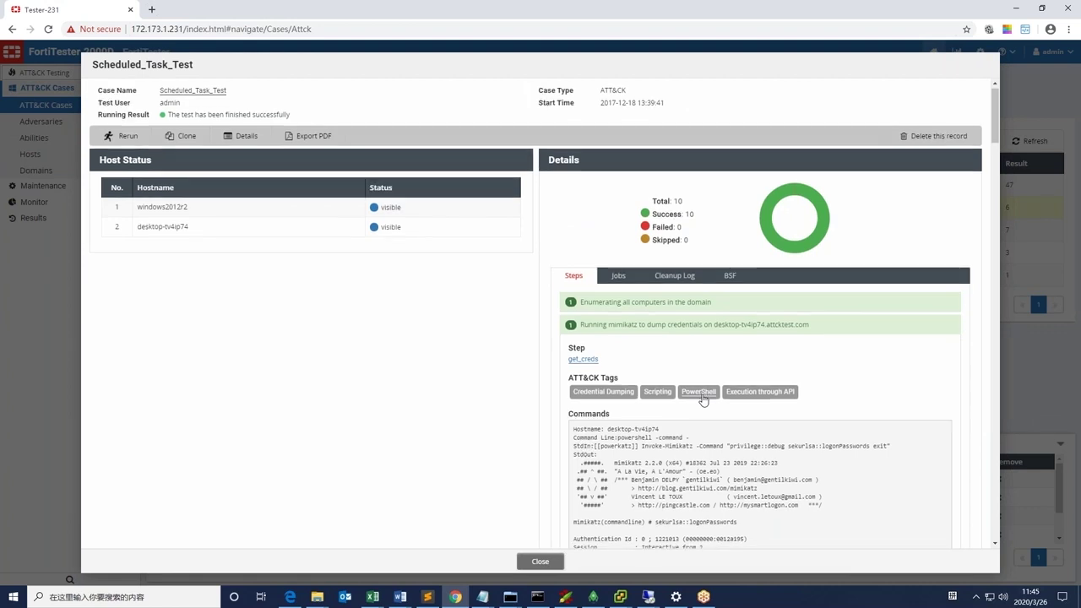
Step: Collapse the mimikatz credential-dump step and expand the XCopying an implant step's details
scroll(702, 399, "down", 1)
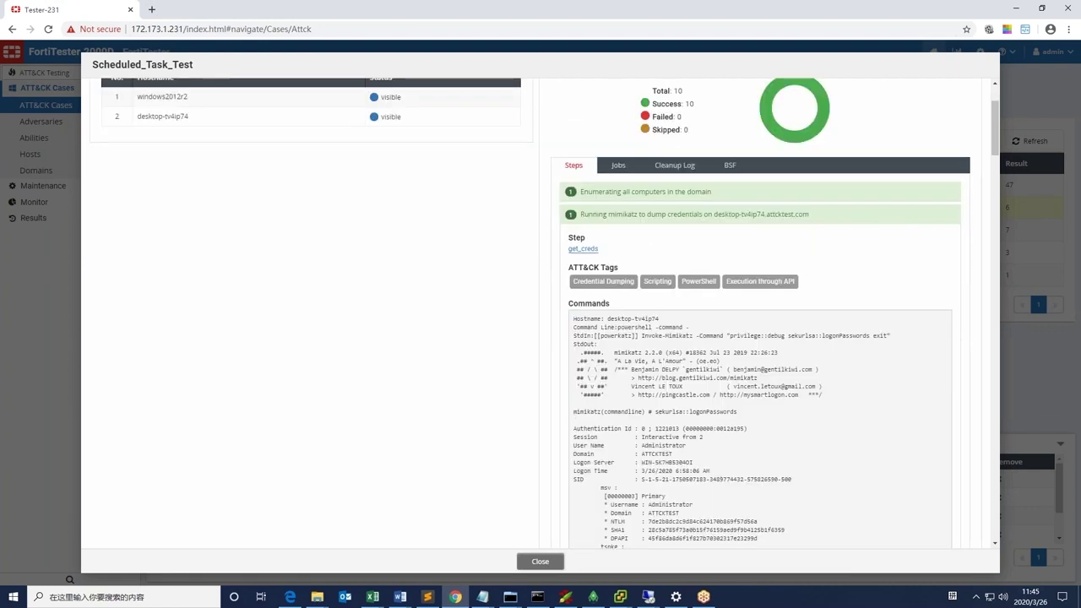
left_click(642, 220)
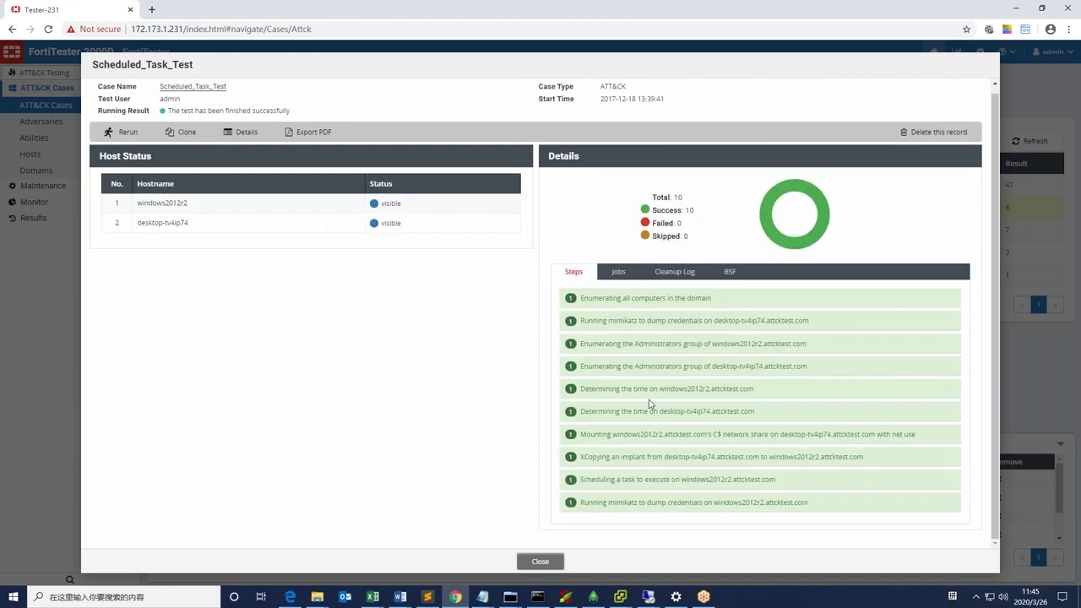
left_click(632, 457)
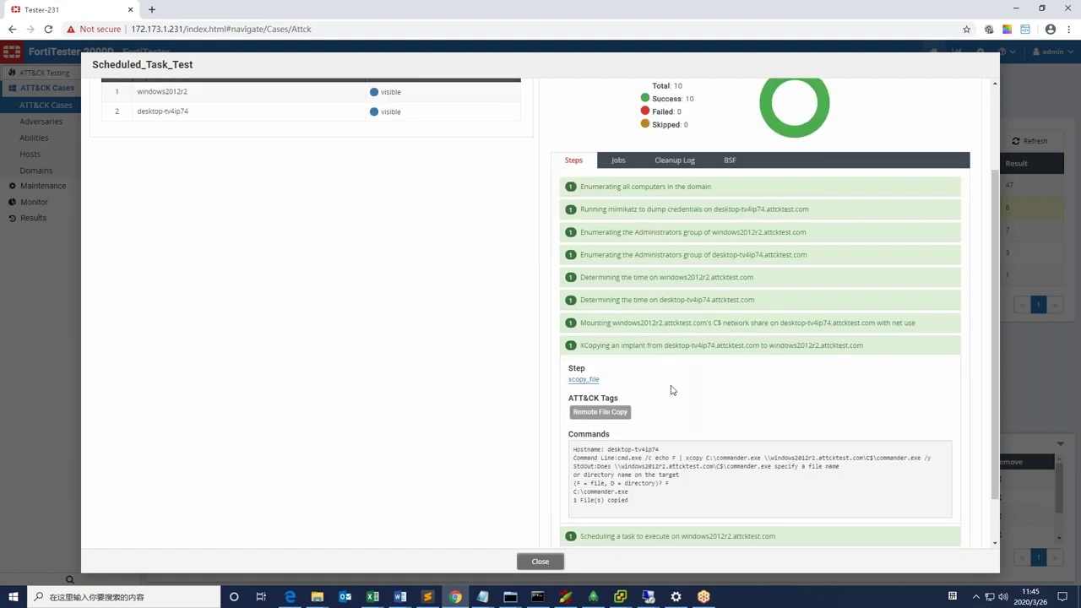
scroll(672, 390, "down", 1)
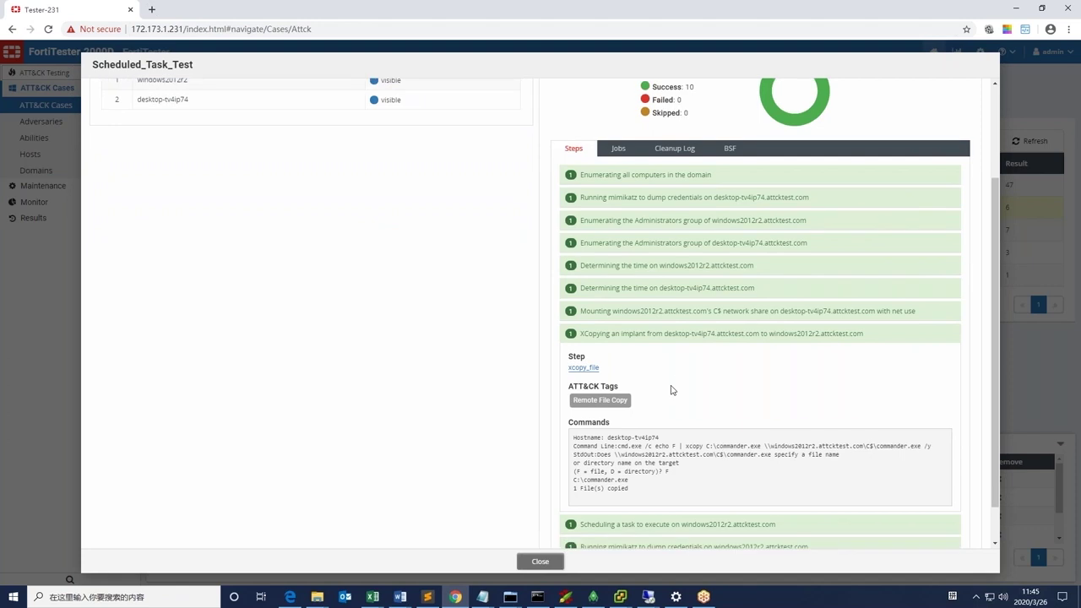
scroll(673, 390, "down", 1)
scroll(672, 390, "down", 1)
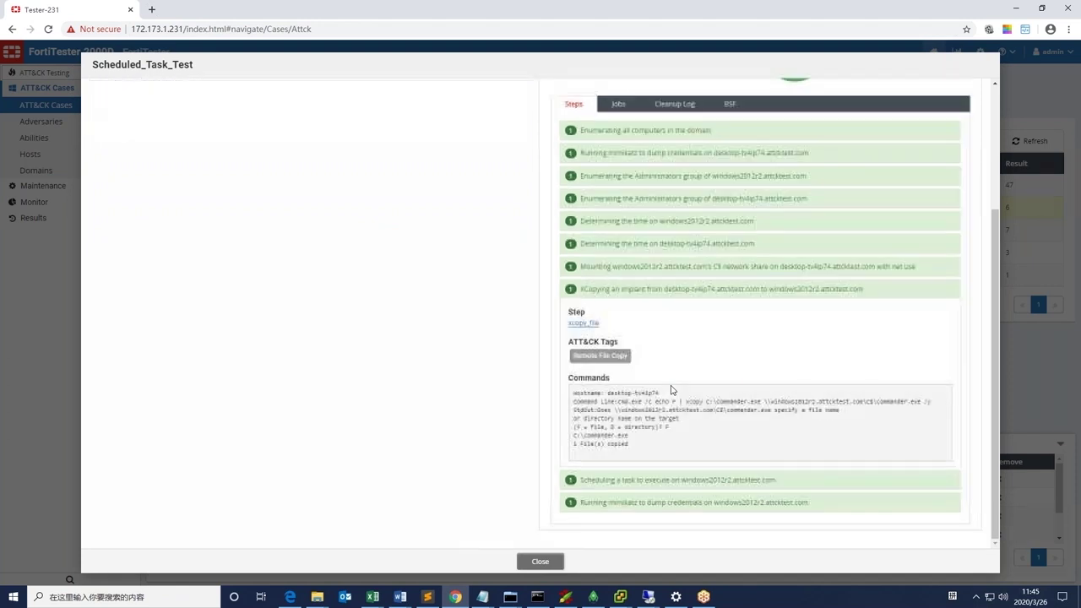
Step: Expand the scheduled task step, close the result, and show Exfiltrate_File_Test's run history
left_click(669, 483)
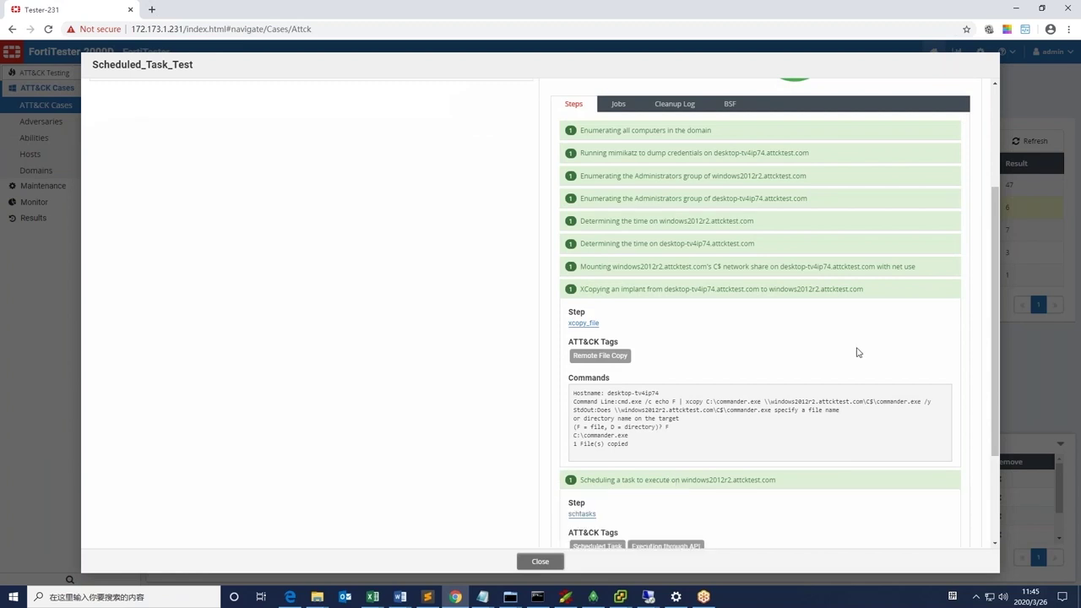
scroll(857, 353, "down", 1)
scroll(858, 352, "down", 1)
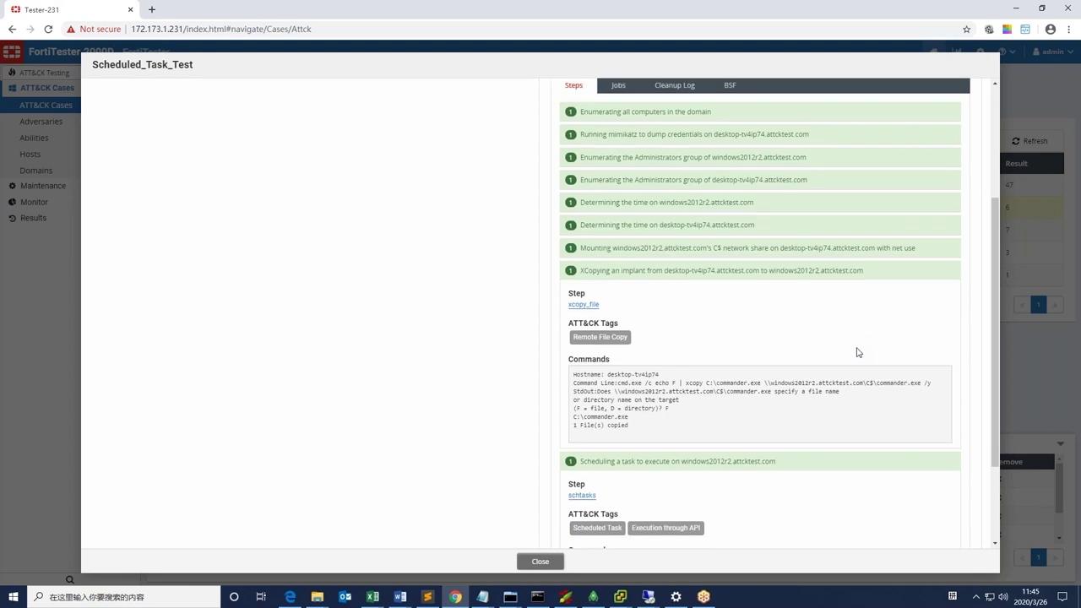
key("Escape")
left_click(294, 230)
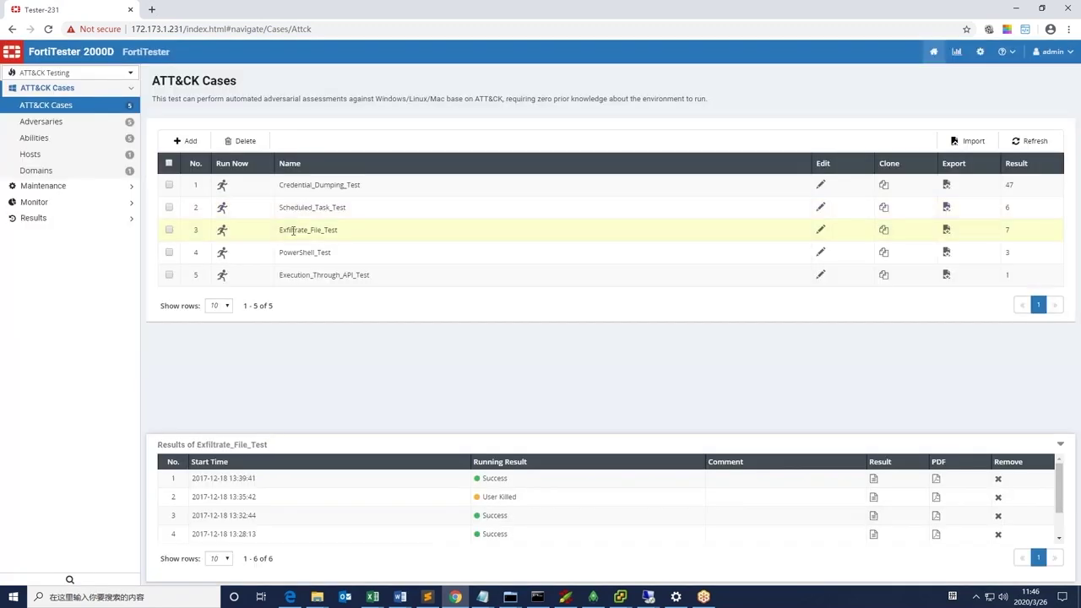
Step: Run Exfiltrate_File_Test now and bring the MTPuTTY SSH terminal to the front
left_click(221, 232)
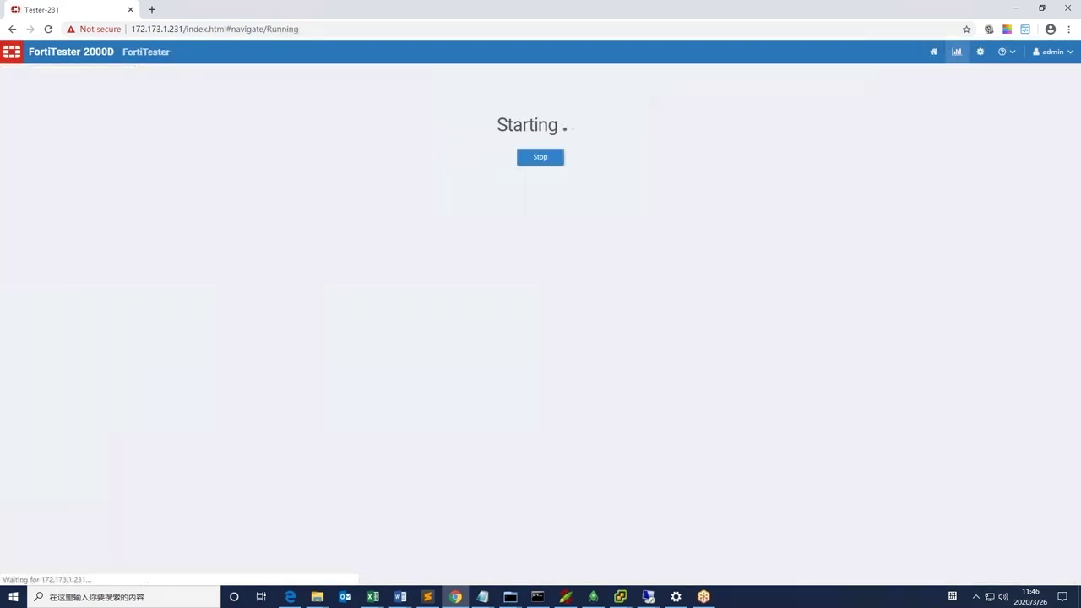
mouse_move(512, 599)
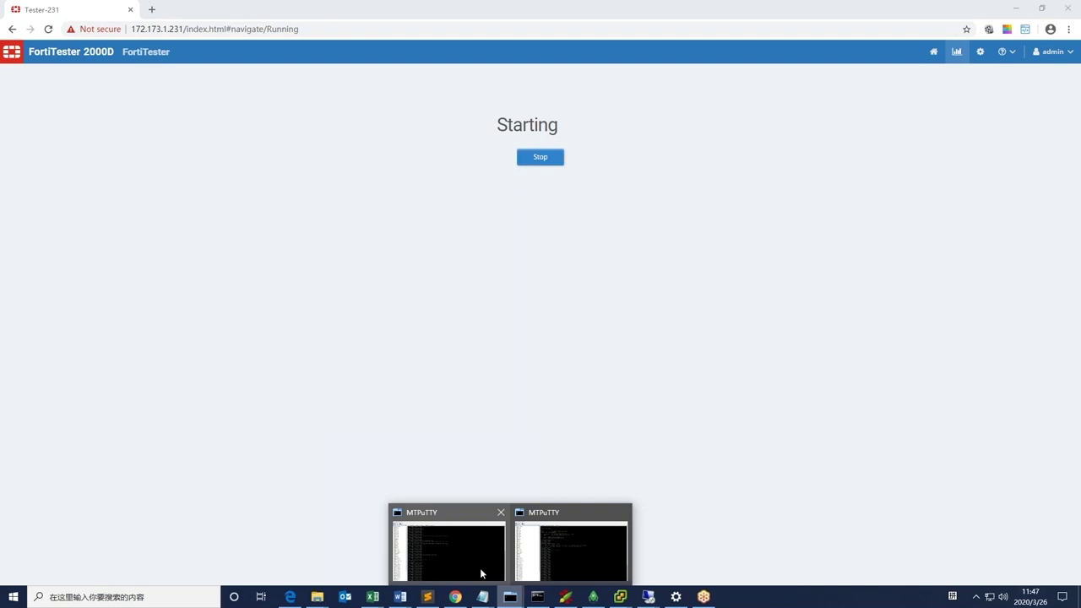
left_click(481, 571)
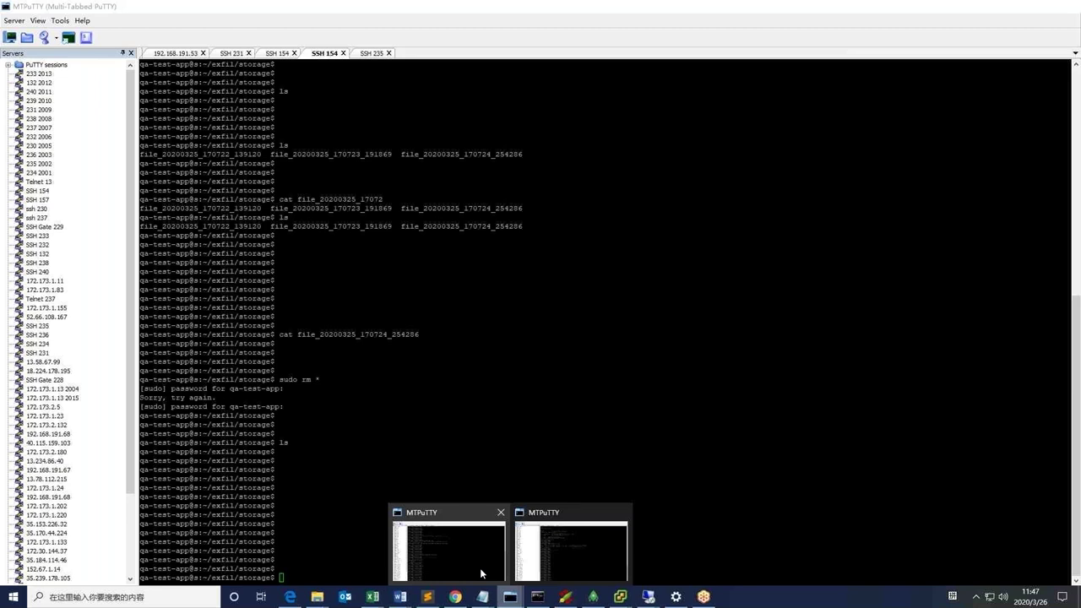
Step: List the exfil storage directory with ls in the SSH 154 session
left_click(479, 567)
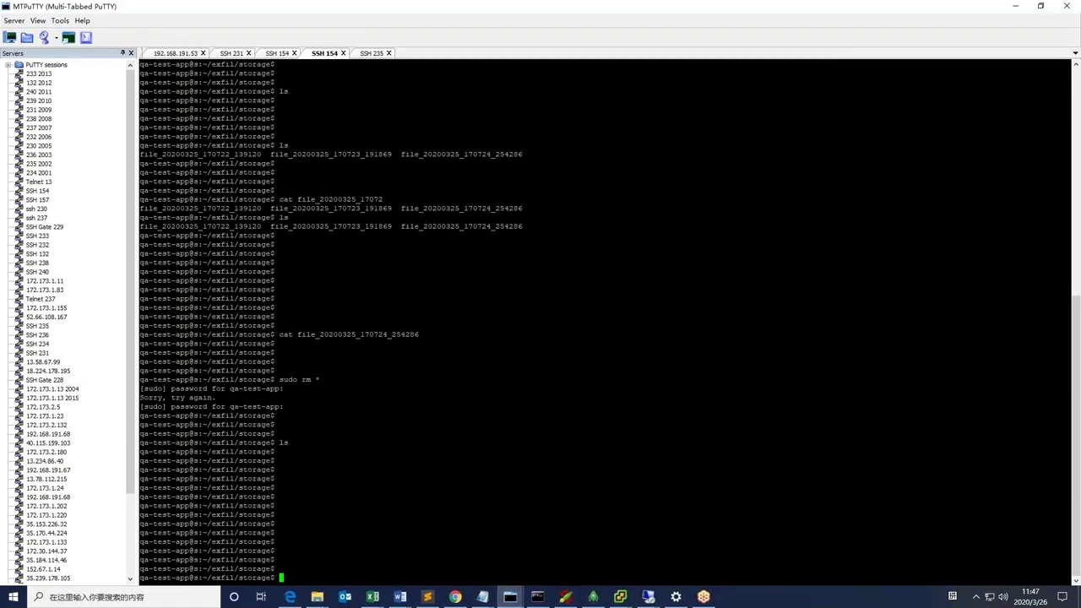
type("ls")
key("Return")
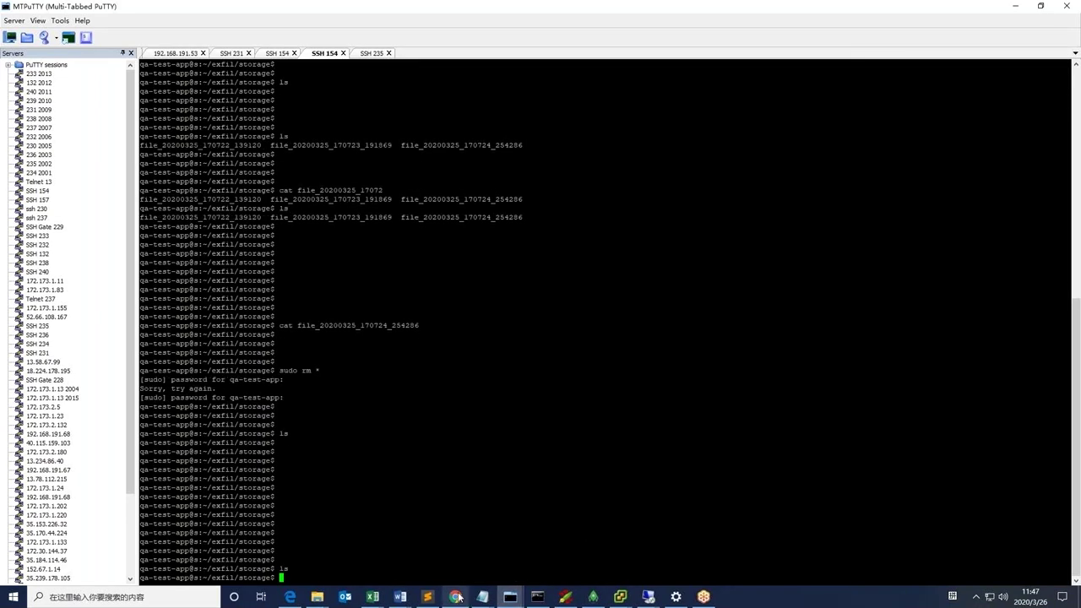
mouse_move(457, 597)
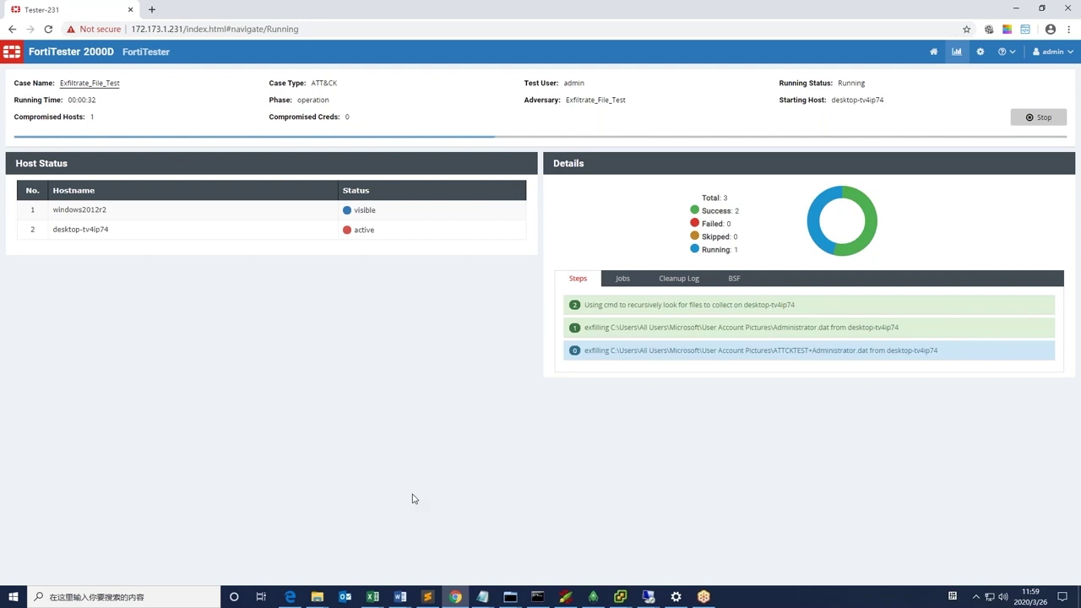
Step: Expand the file search step of the finished exfiltration run, then open the PowerShell_Test result
left_click(624, 308)
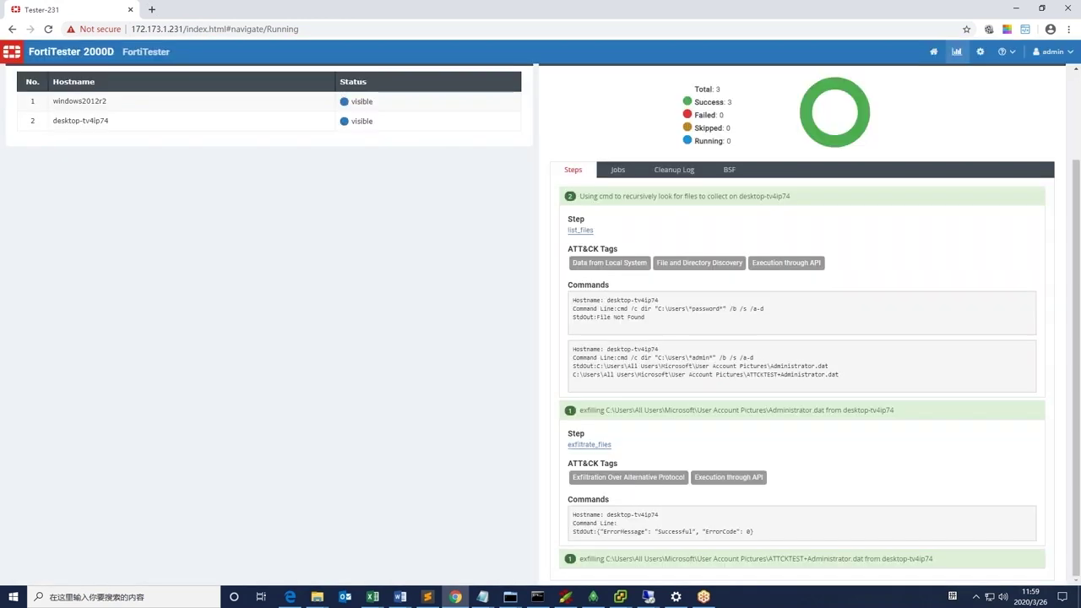
scroll(485, 425, "down", 2)
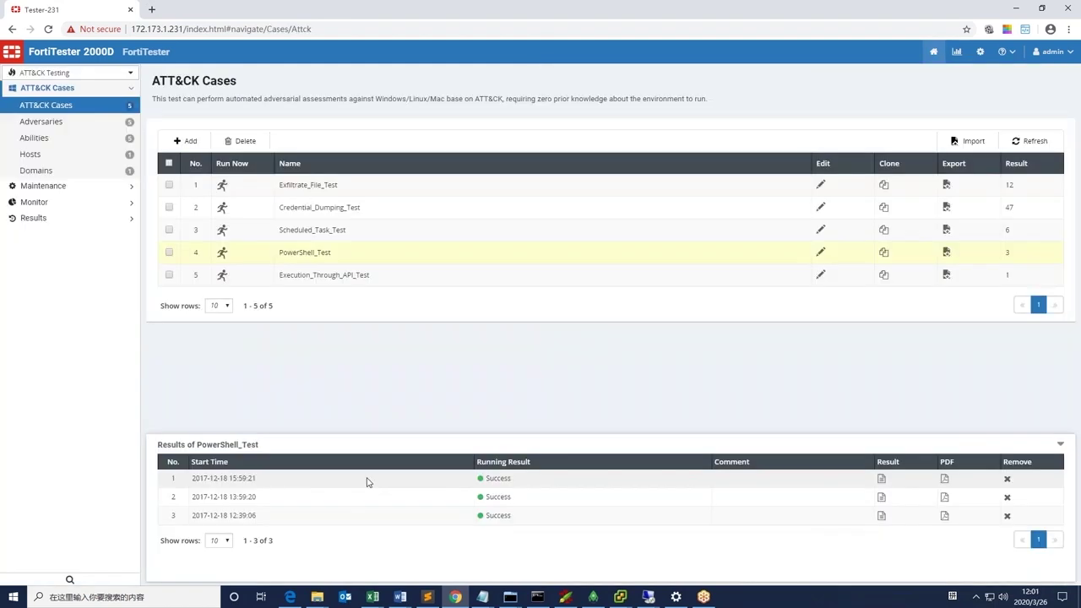
left_click(368, 481)
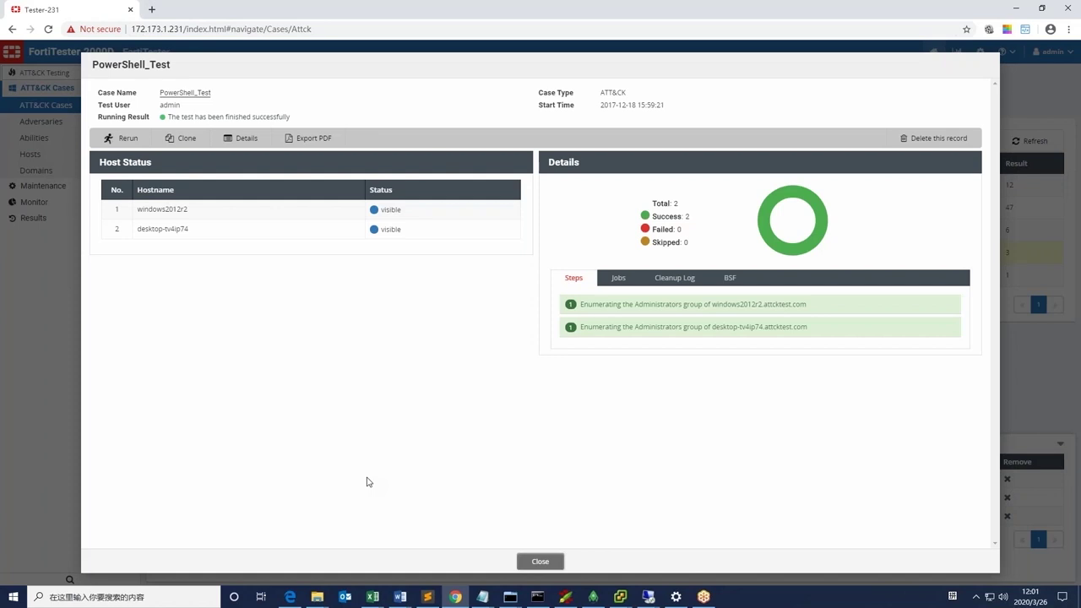
Step: Expand the windows2012r2 Administrators group step, read its command output, and close the result
left_click(602, 306)
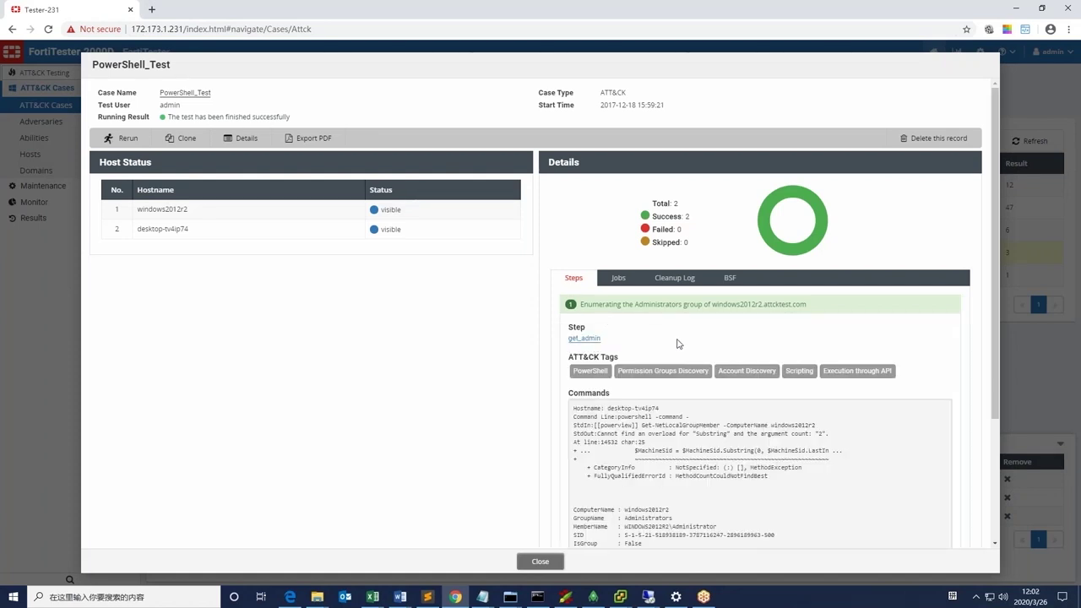
scroll(678, 344, "down", 1)
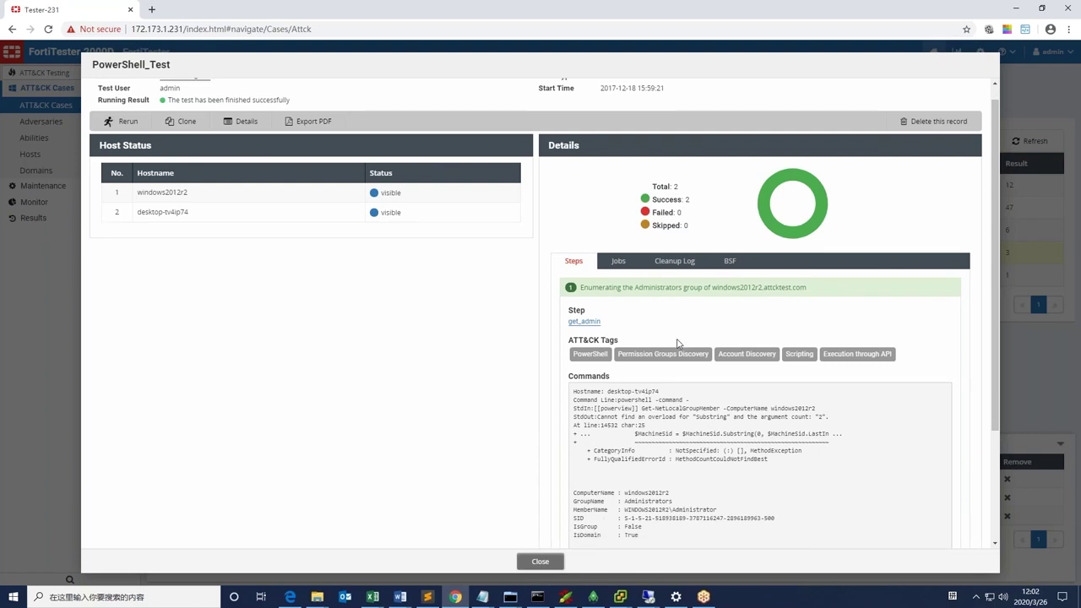
scroll(677, 343, "down", 3)
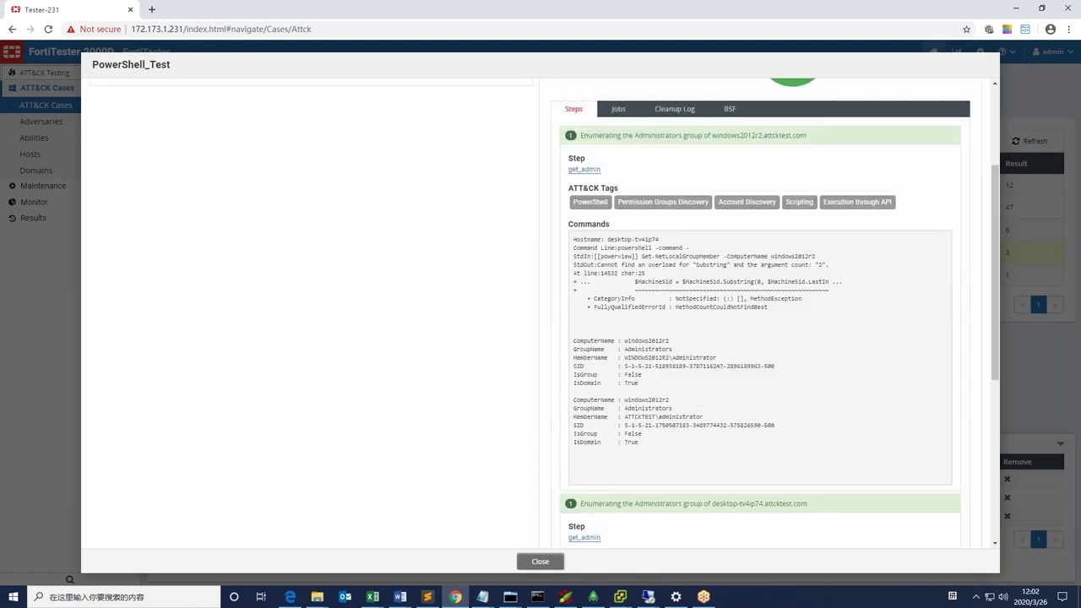
scroll(769, 313, "down", 5)
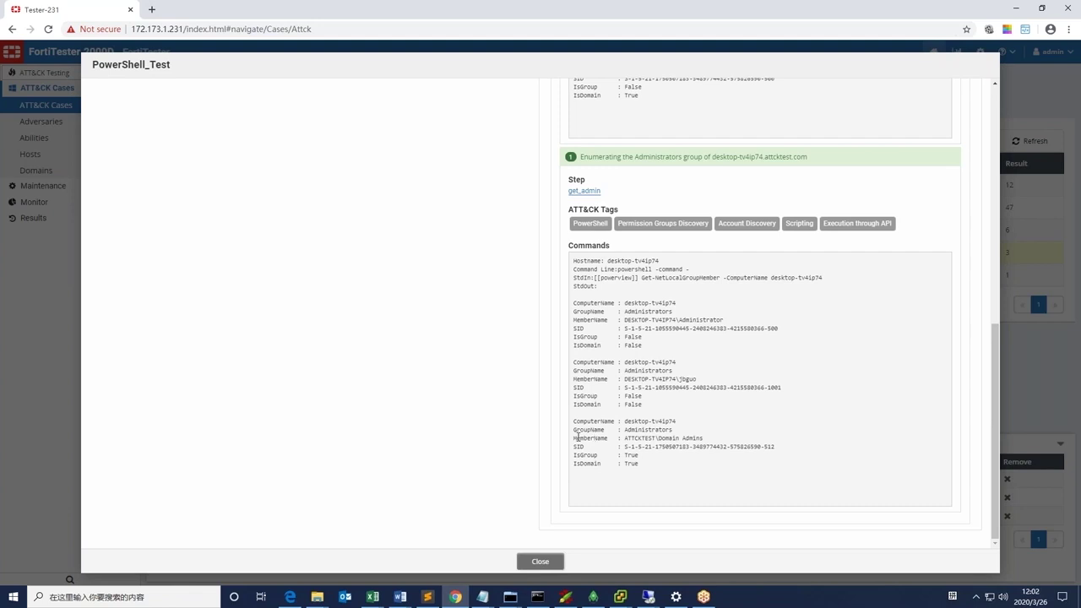
key("Escape")
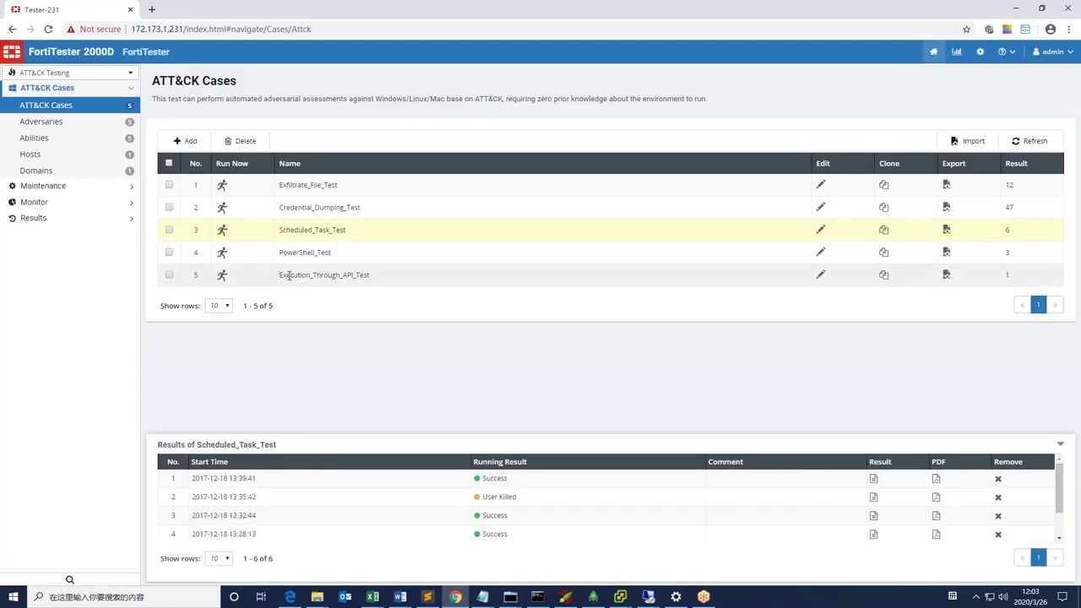
Step: Open Execution_Through_API_Test's successful result, review its domain-computer enumeration step, then close it
left_click(289, 275)
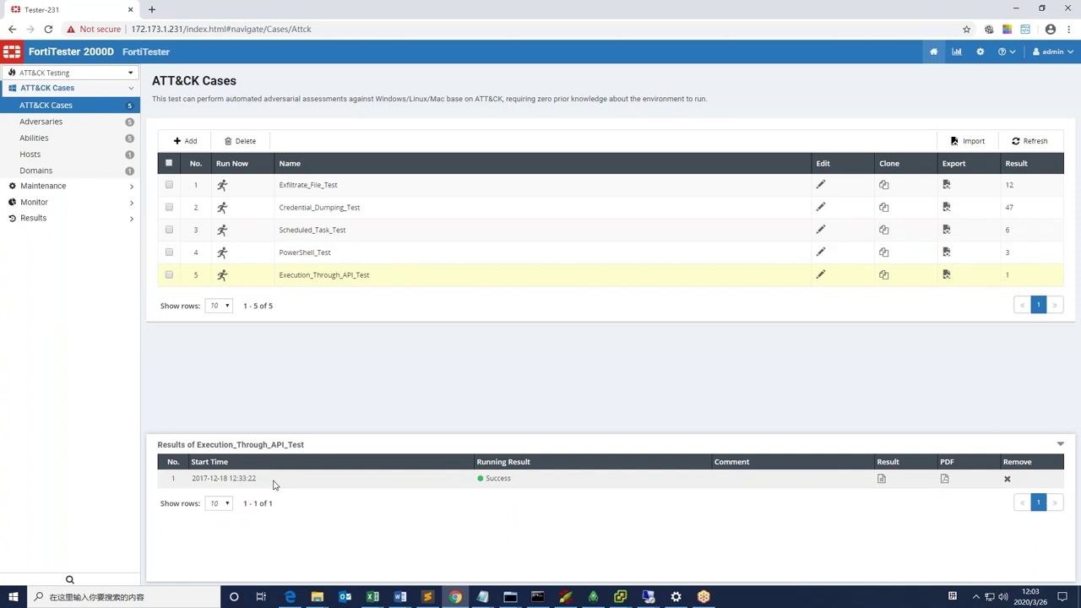
left_click(273, 480)
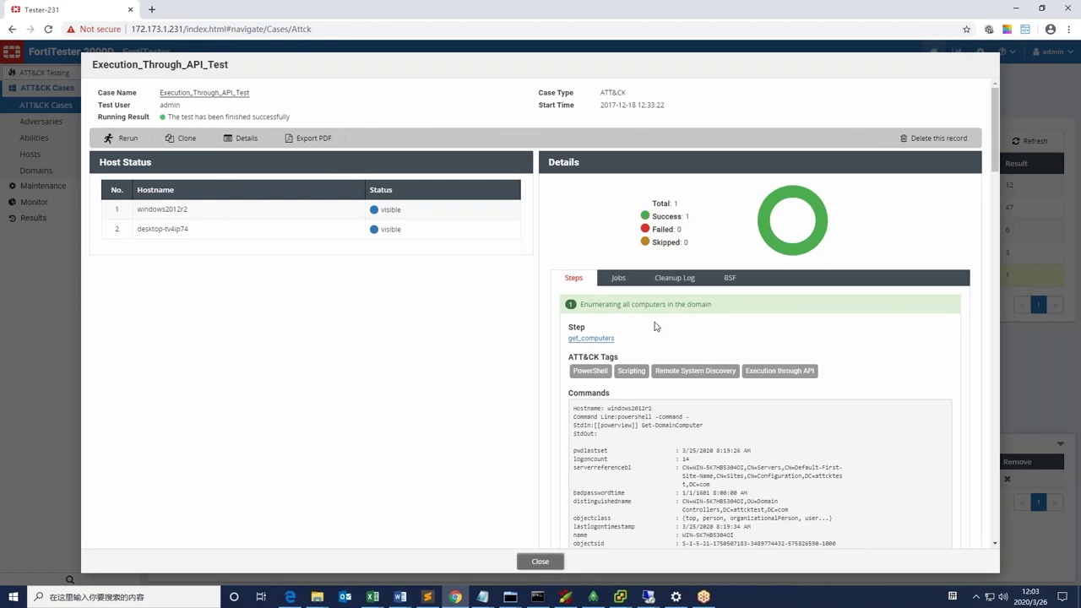
scroll(655, 327, "down", 2)
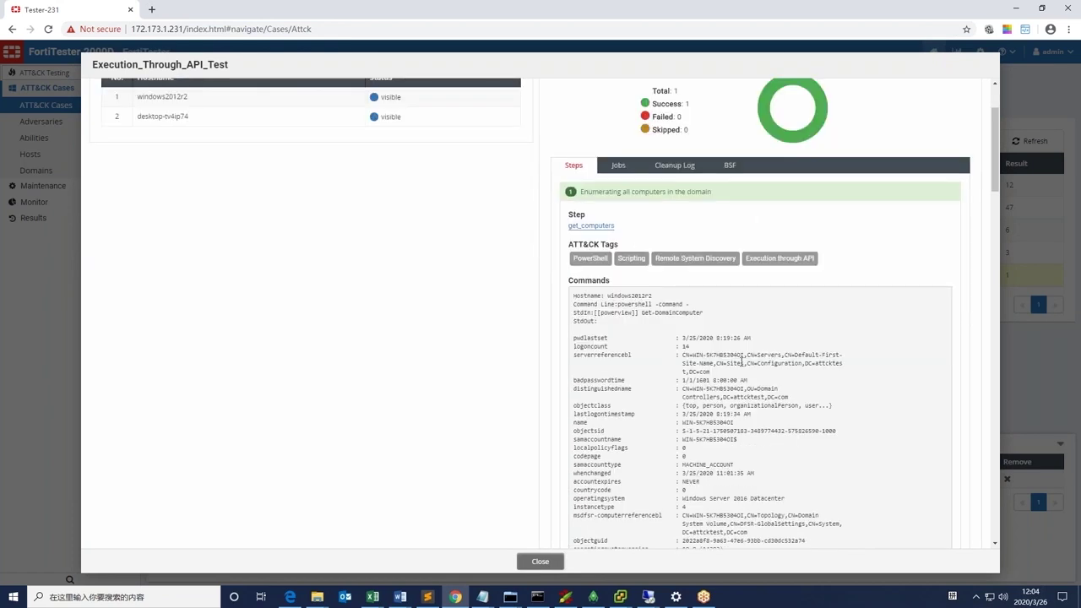
scroll(742, 362, "down", 1)
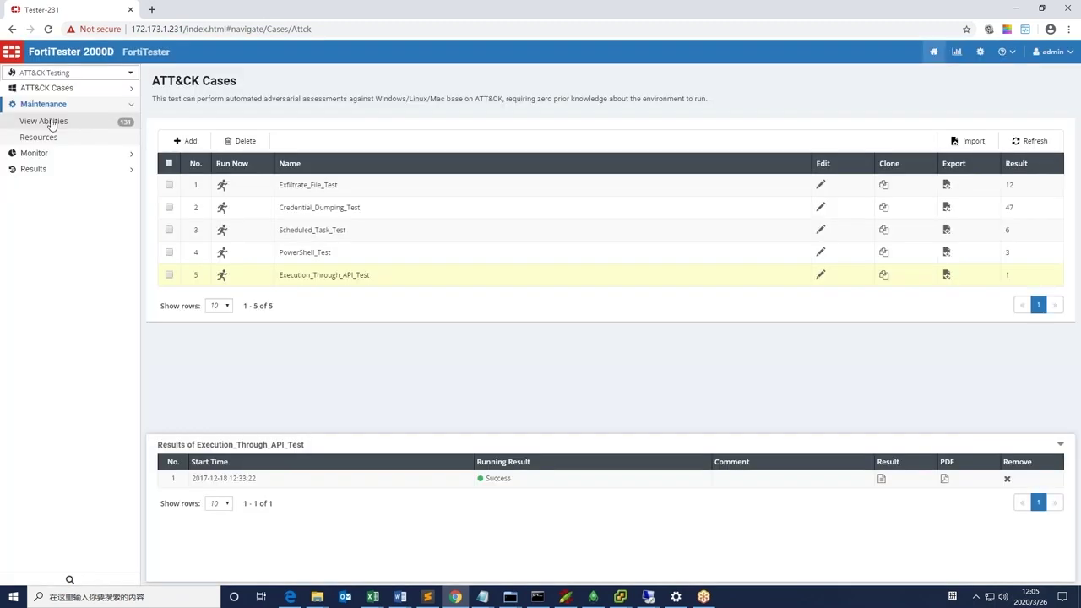
left_click(51, 122)
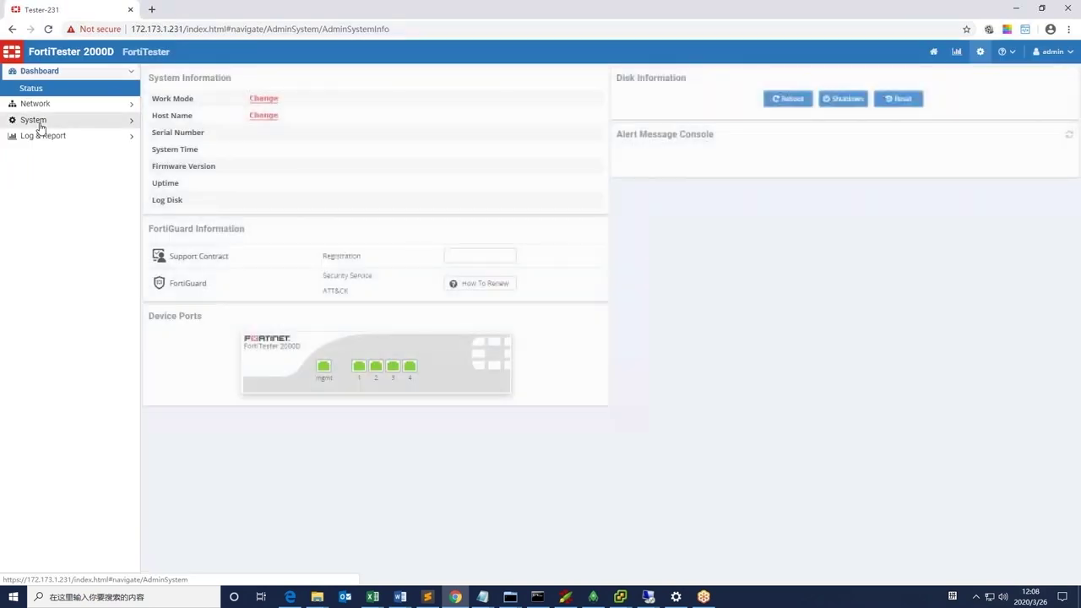
Step: Expand System in the sidebar and open the FortiGuard license page
left_click(39, 123)
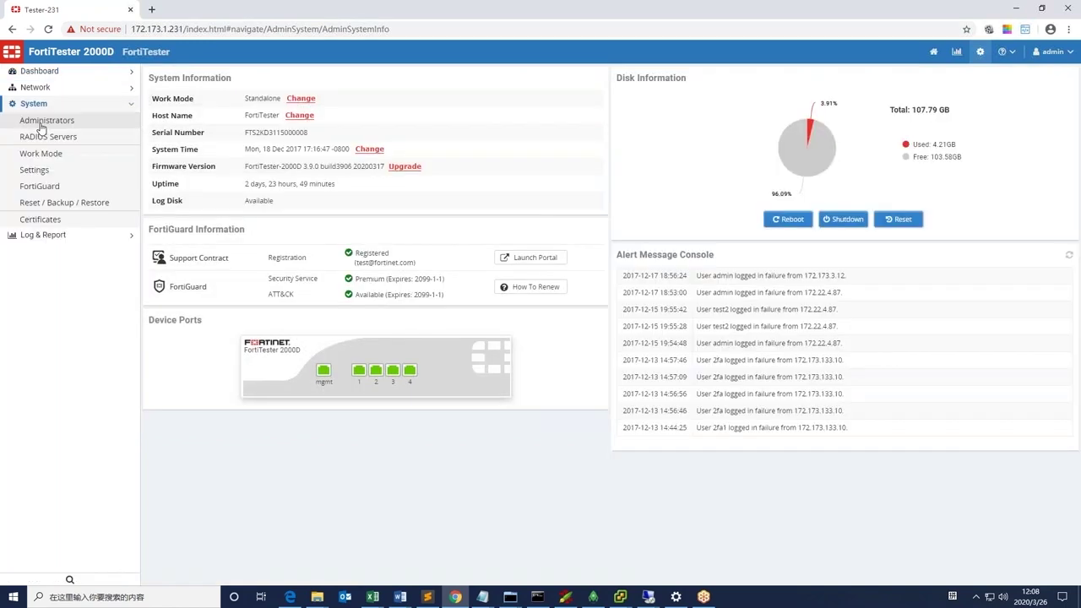
left_click(40, 187)
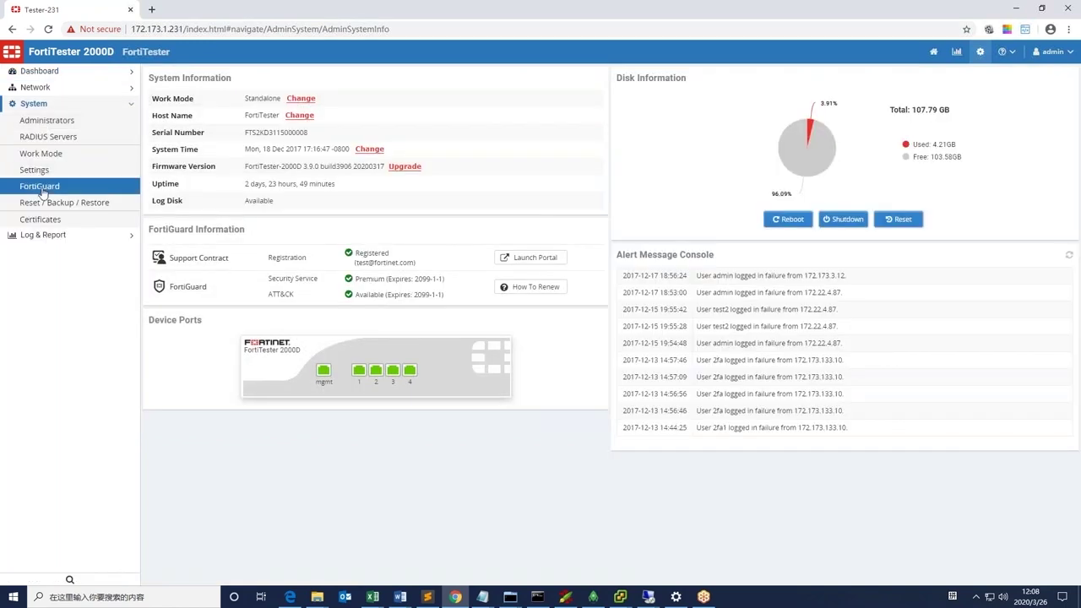